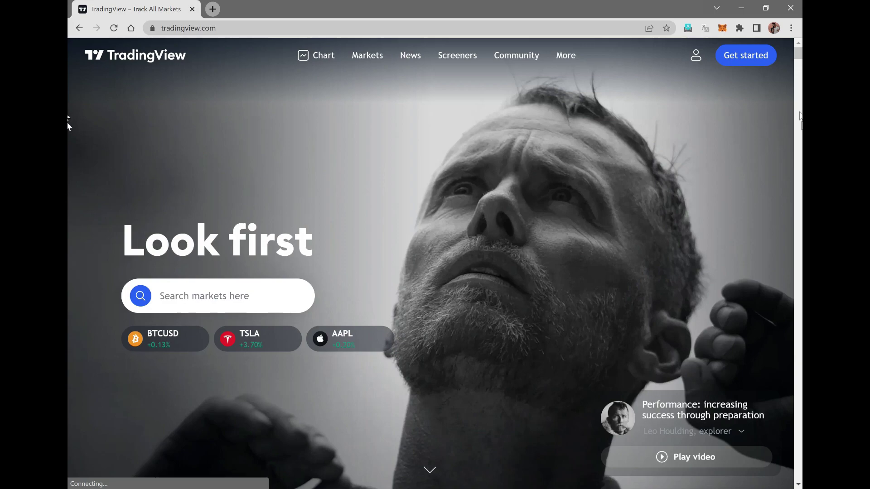
Step: Sign up for a TradingView account through Google, using one of the existing Google accounts
{"action": "left_click", "coordinate": [743, 63]}
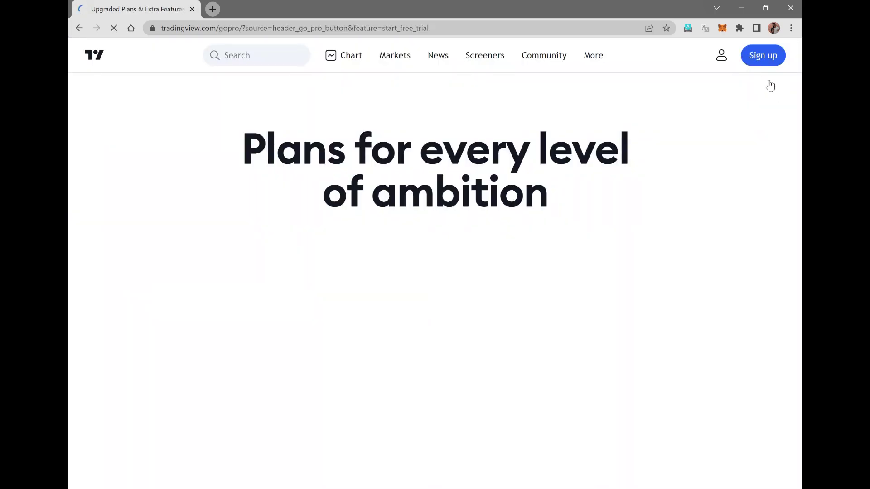
{"action": "left_click", "coordinate": [763, 56]}
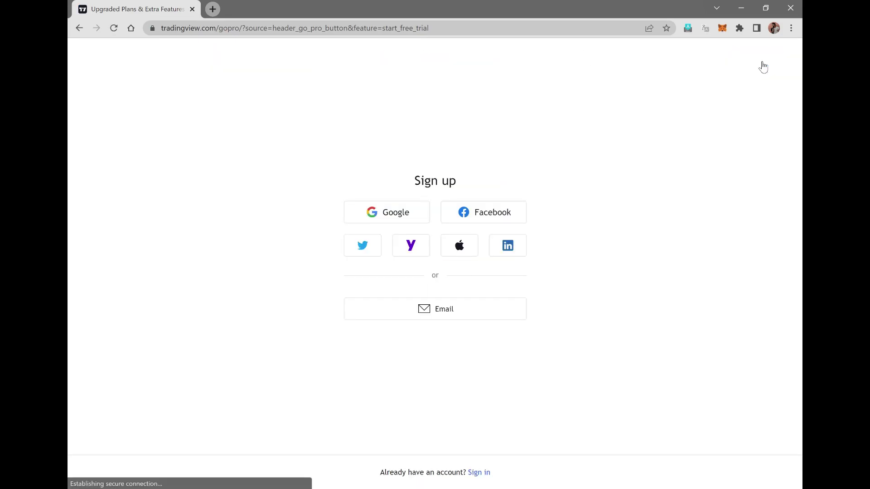
{"action": "left_click", "coordinate": [409, 213]}
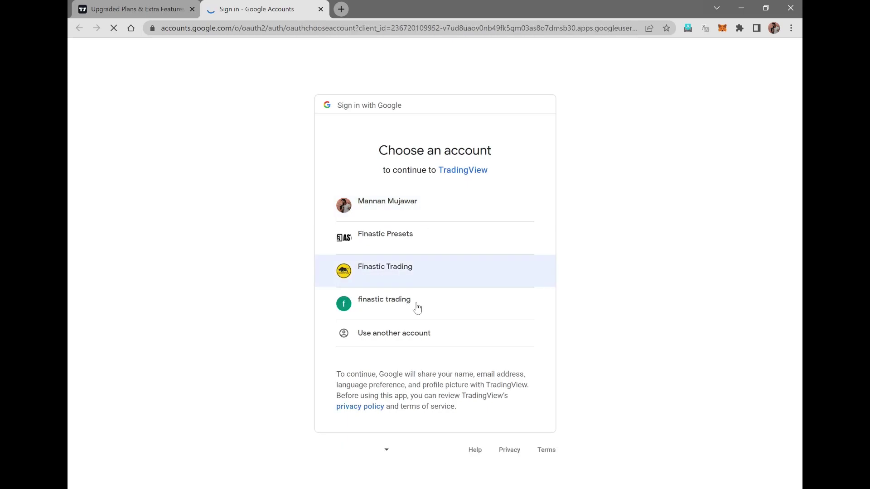
{"action": "left_click", "coordinate": [417, 275]}
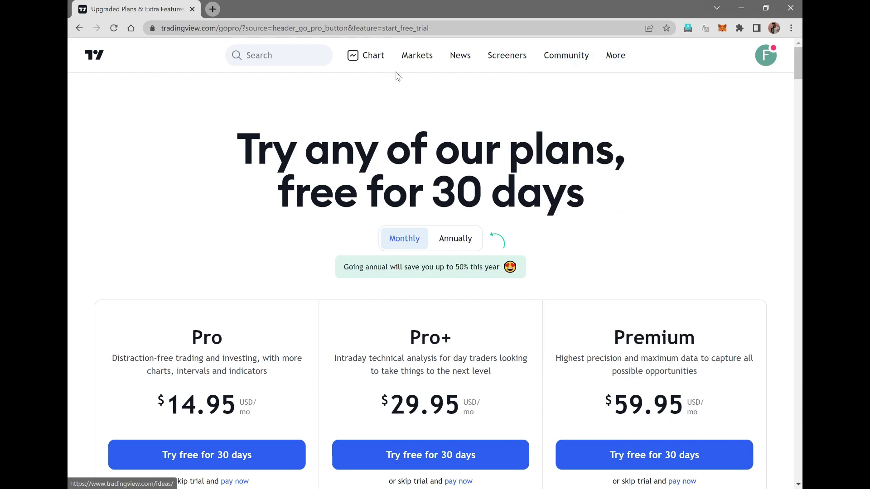
Step: Open the price chart and switch its symbol to the crypto pair ETHUSDT (Ethereum / TetherUS) from Binance
{"action": "left_click", "coordinate": [372, 59]}
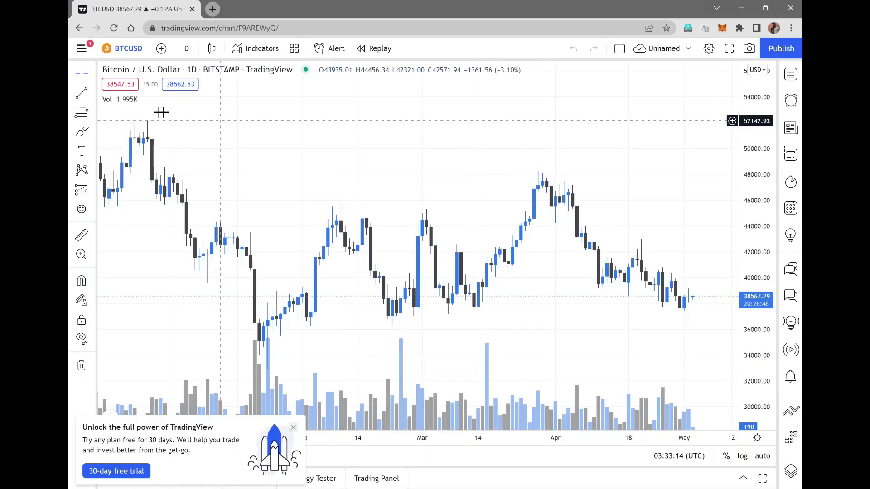
{"action": "left_click", "coordinate": [293, 428]}
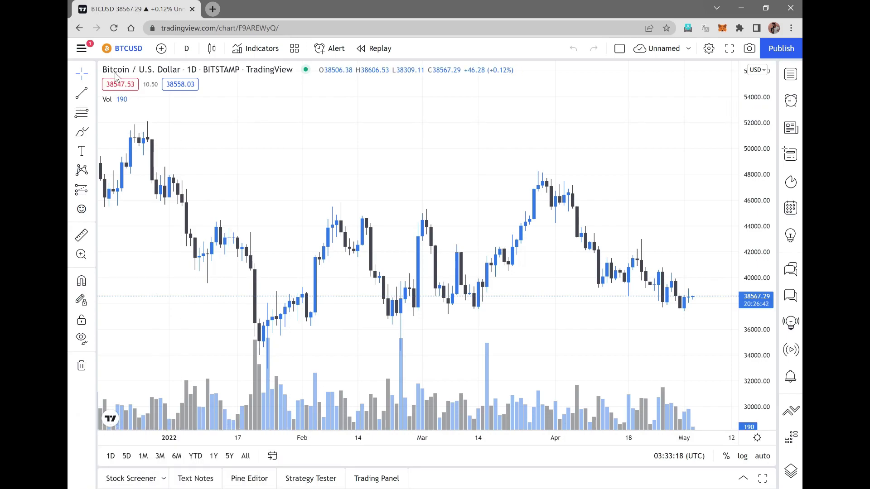
{"action": "left_click", "coordinate": [136, 49]}
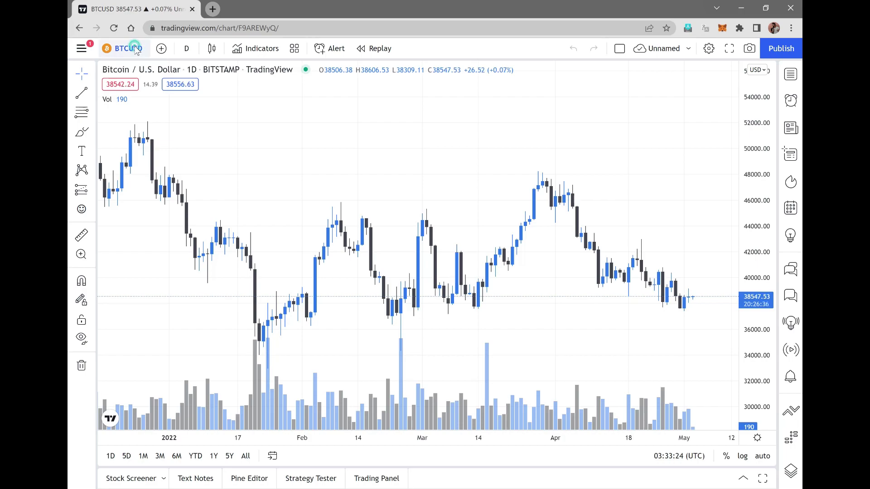
{"action": "left_click", "coordinate": [136, 48]}
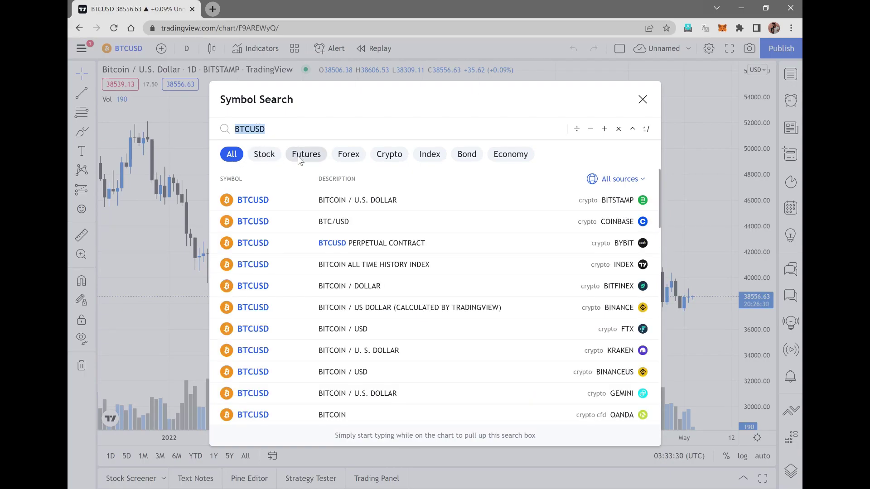
{"action": "left_click", "coordinate": [389, 156]}
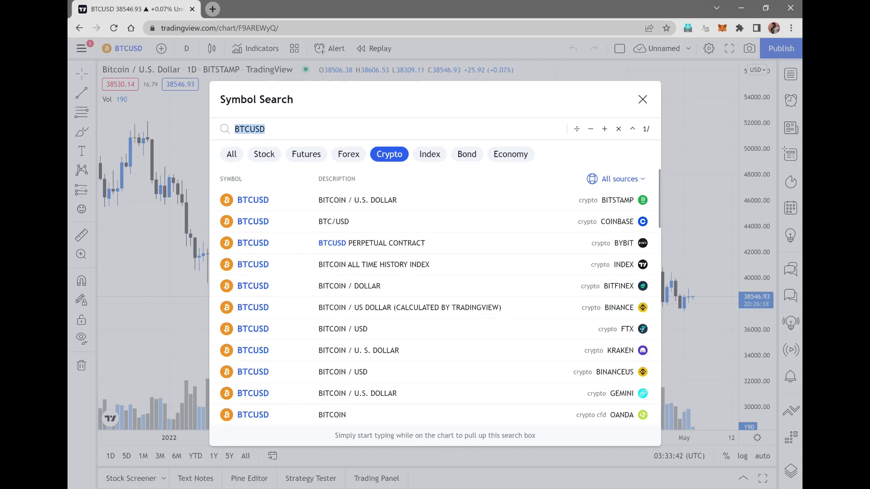
{"action": "type", "text": "ETHER"}
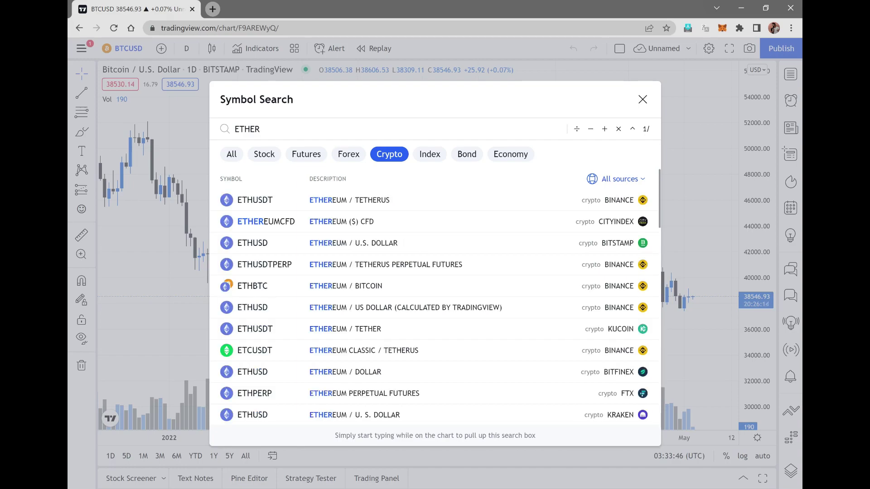
{"action": "left_click", "coordinate": [307, 204]}
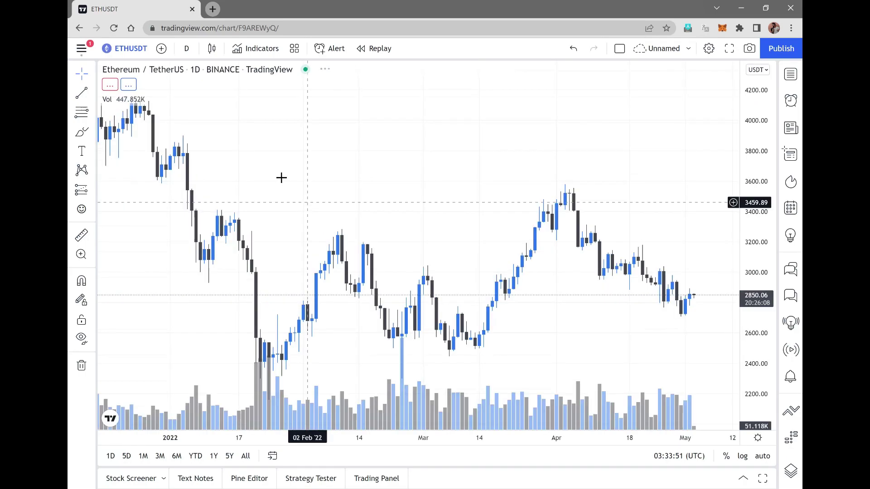
Step: Switch the chart's symbol to the NASDAQ stock TSLA (Tesla, Inc.), searching among stocks
{"action": "left_click", "coordinate": [135, 52]}
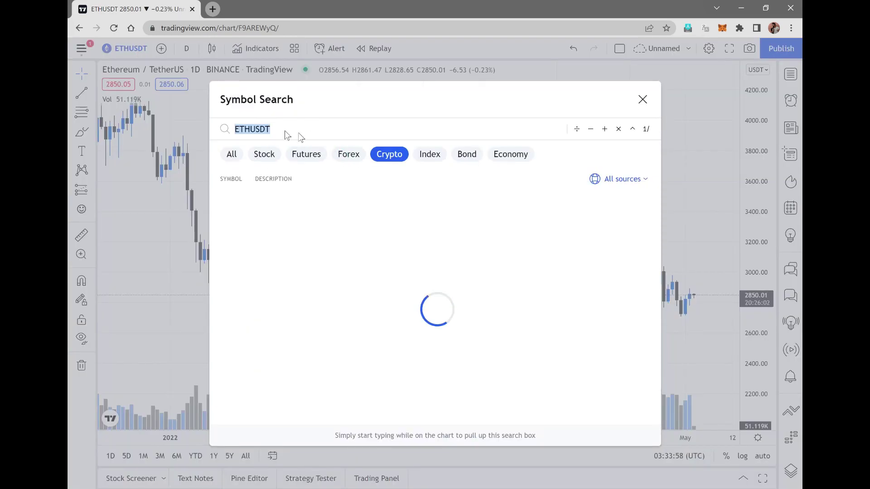
{"action": "left_click", "coordinate": [347, 154]}
{"action": "left_click", "coordinate": [263, 152]}
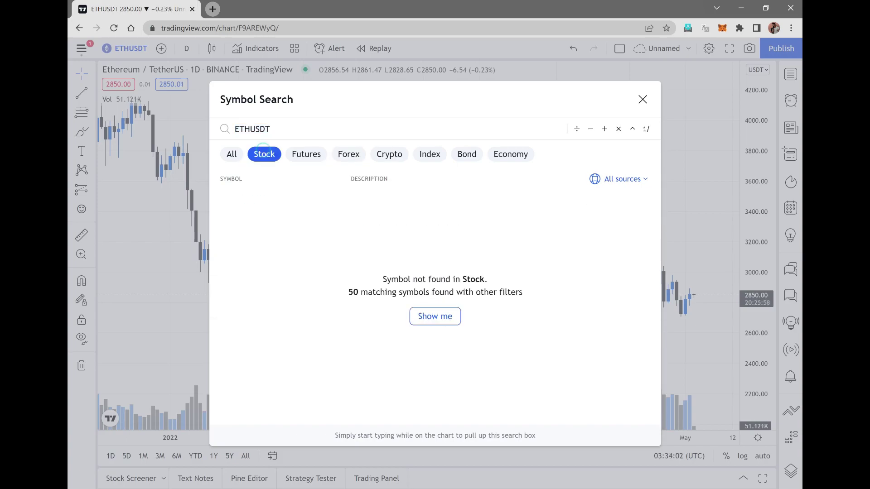
{"action": "double_click", "coordinate": [284, 130]}
{"action": "type", "text": "TESK"}
{"action": "key", "text": "BackSpace"}
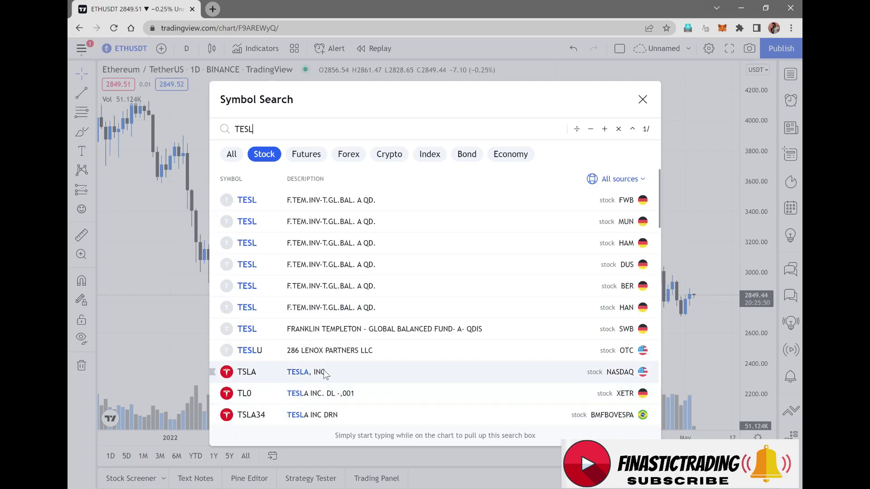
{"action": "left_click", "coordinate": [324, 372]}
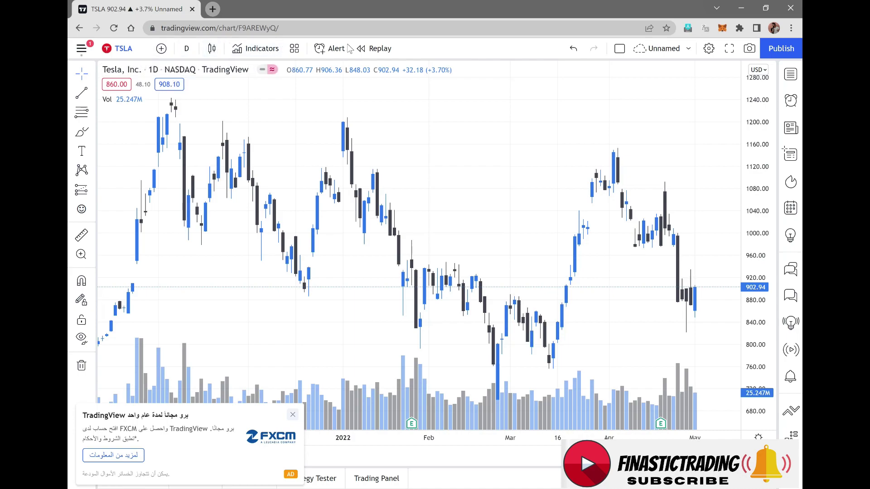
Step: Switch to the BTCUSD chart in the Brave browser and dismiss the disconnected-session notice and the trial offer
{"action": "left_click", "coordinate": [93, 95]}
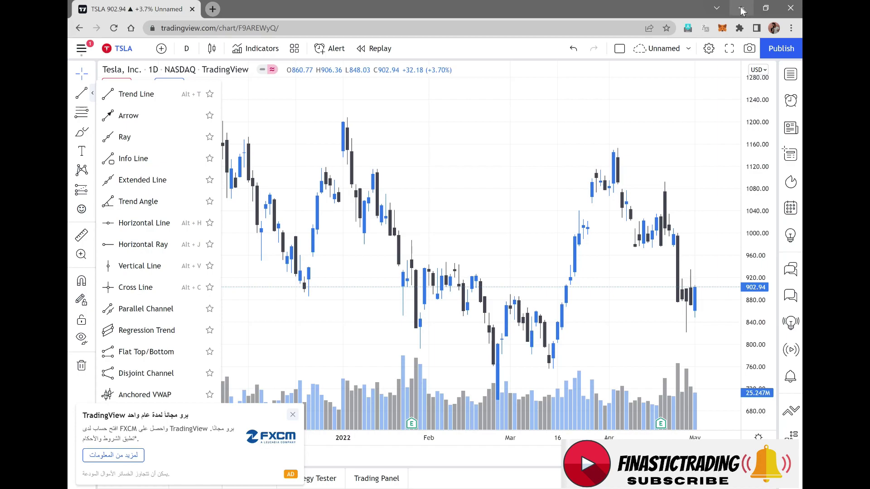
{"action": "left_click", "coordinate": [742, 8]}
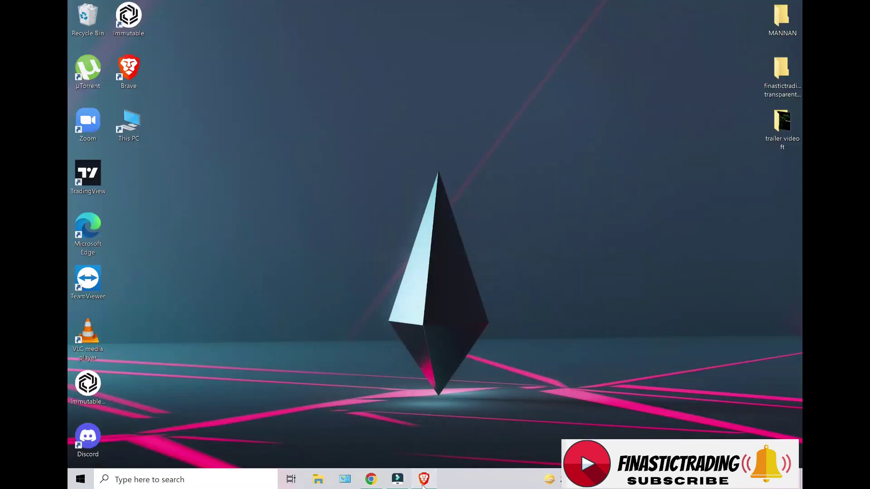
{"action": "left_click", "coordinate": [423, 480]}
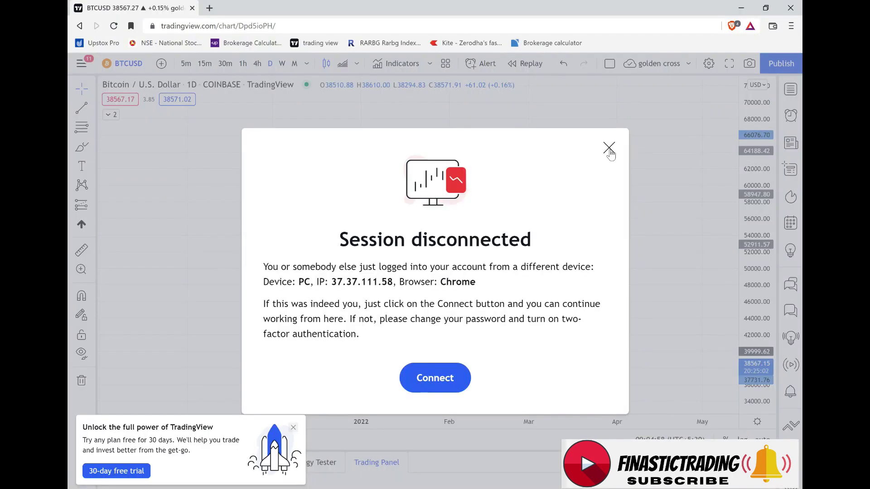
{"action": "left_click", "coordinate": [610, 147]}
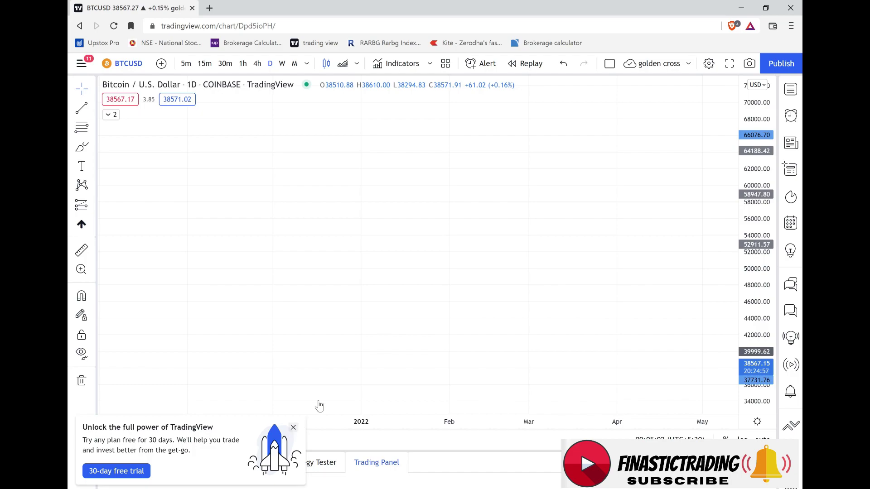
{"action": "left_click", "coordinate": [293, 428]}
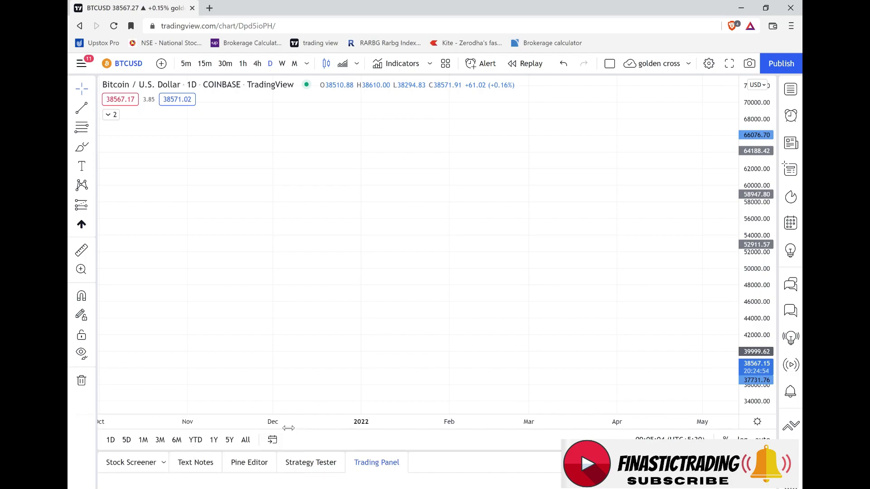
Step: Draw a rising trend line on an empty chart area from 29 Jul '21 at about 84,518 to 19 Nov '21 at about 97,581
{"action": "right_click", "coordinate": [282, 173]}
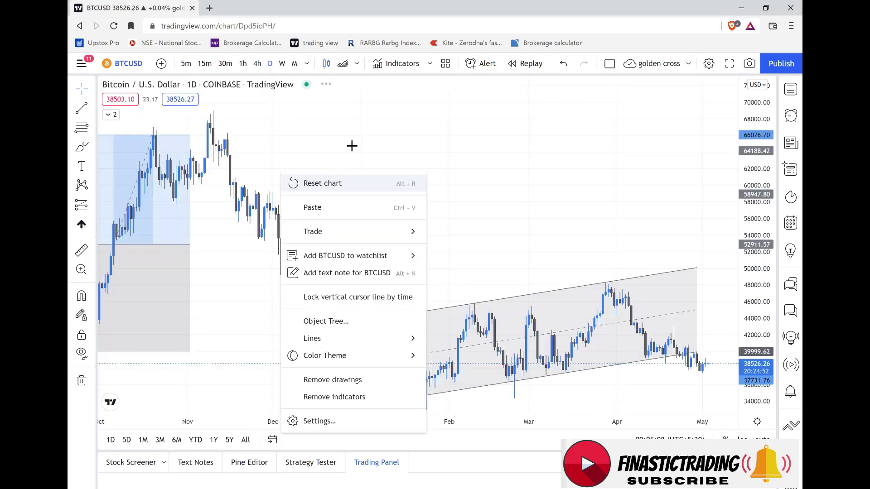
{"action": "left_click", "coordinate": [318, 118]}
{"action": "left_click_drag", "start_coordinate": [540, 227], "coordinate": [559, 286]}
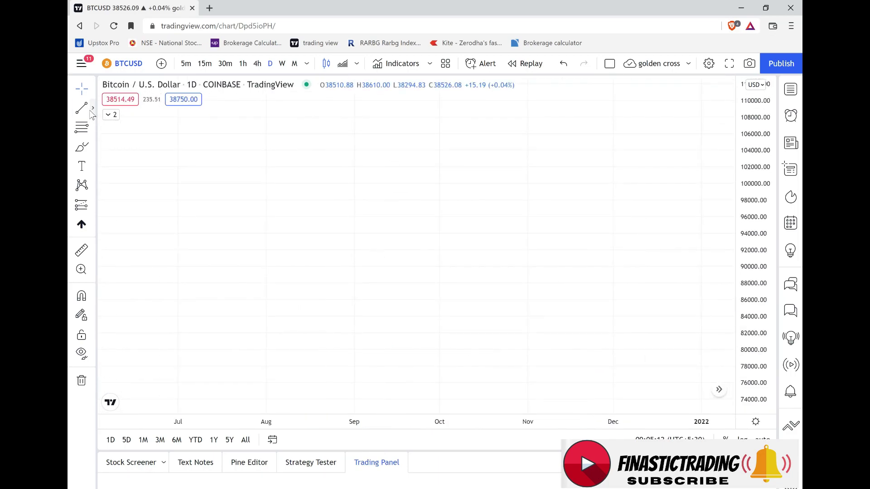
{"action": "left_click", "coordinate": [93, 110]}
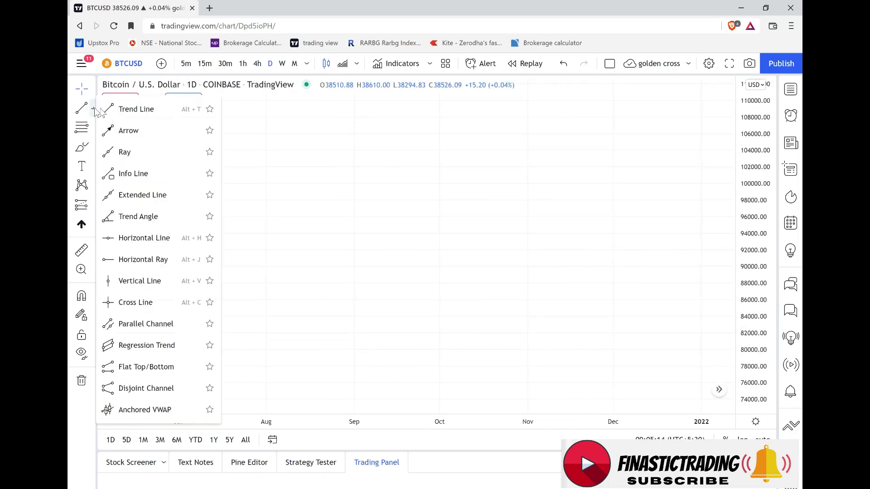
{"action": "left_click", "coordinate": [119, 111]}
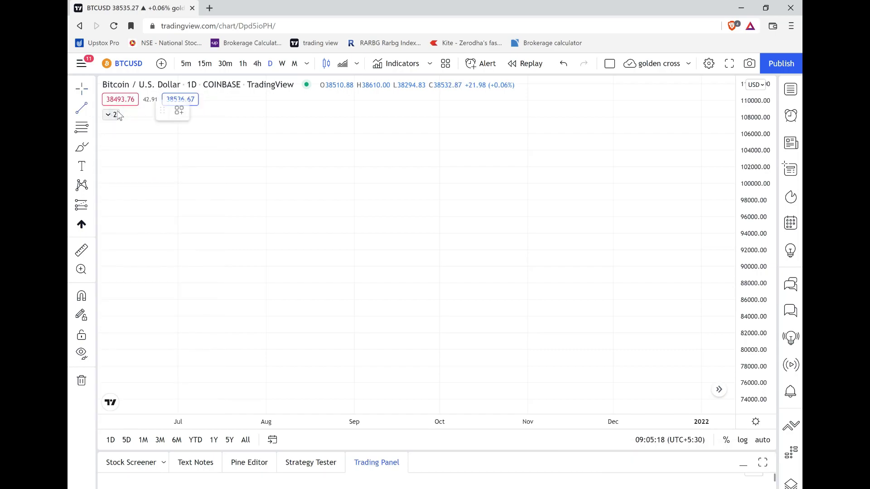
{"action": "left_click", "coordinate": [257, 313]}
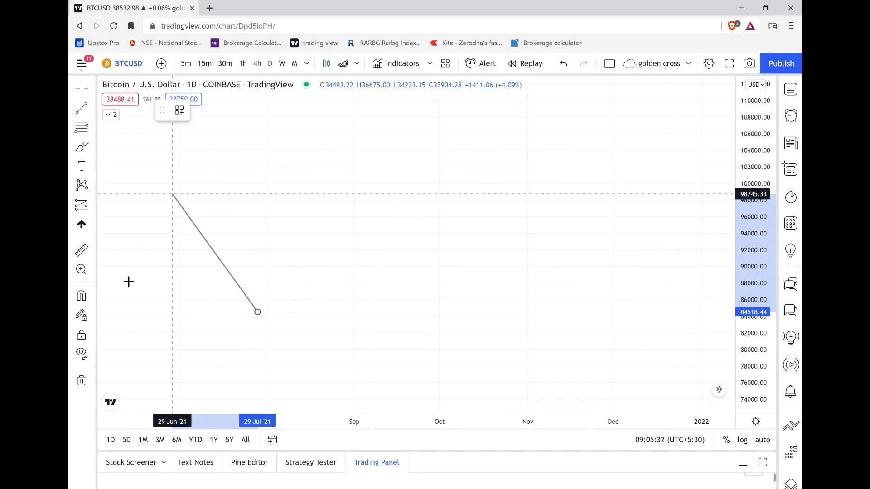
{"action": "left_click", "coordinate": [579, 204]}
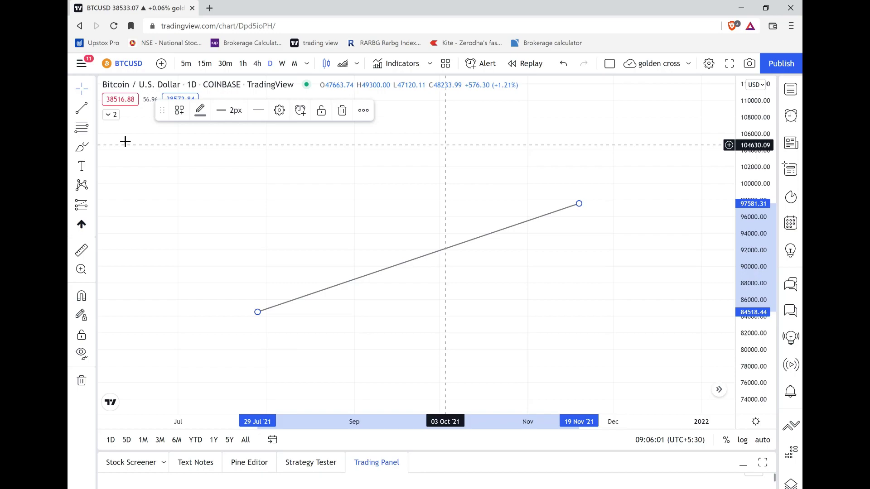
Step: Add a horizontal line above the trend line at a price of about 101,397
{"action": "left_click", "coordinate": [93, 111]}
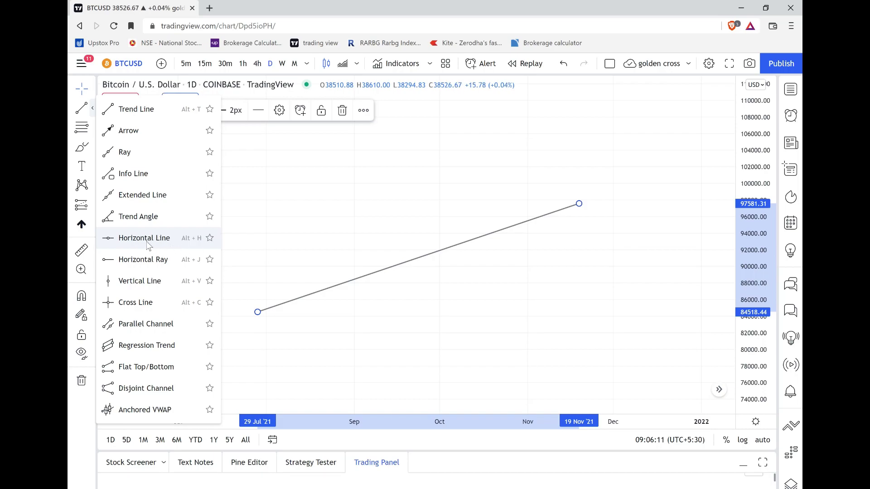
{"action": "left_click", "coordinate": [180, 232]}
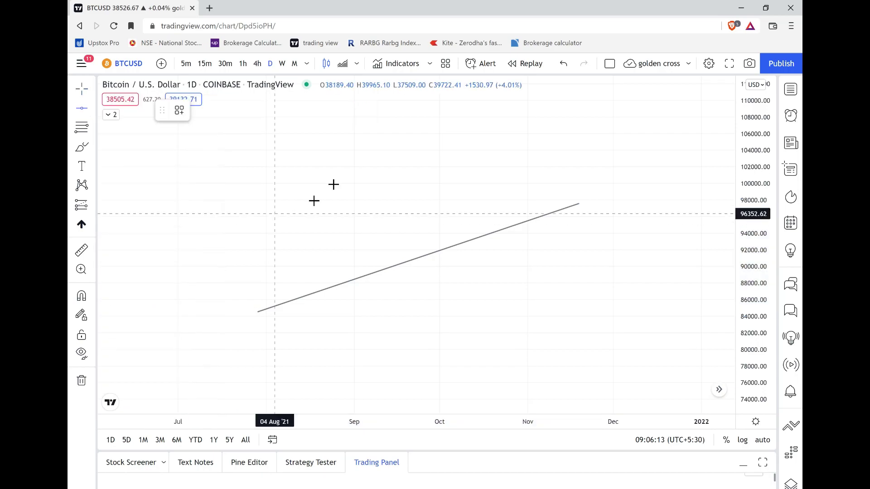
{"action": "left_click", "coordinate": [337, 173]}
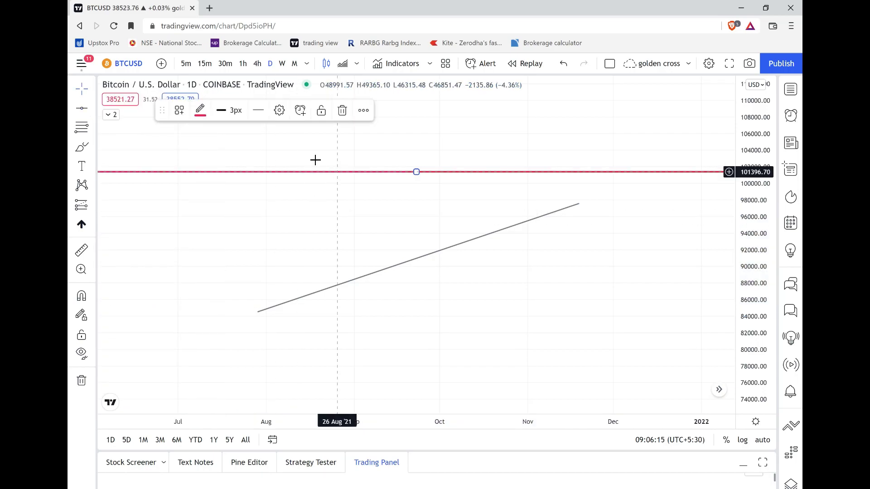
Step: Recolour the horizontal line green with a thickness of 3px and deselect it
{"action": "left_click", "coordinate": [201, 113]}
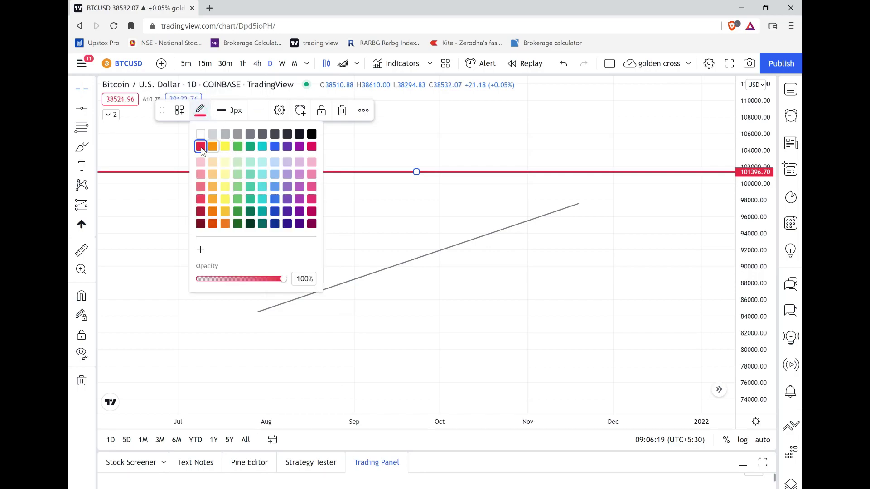
{"action": "left_click", "coordinate": [238, 146]}
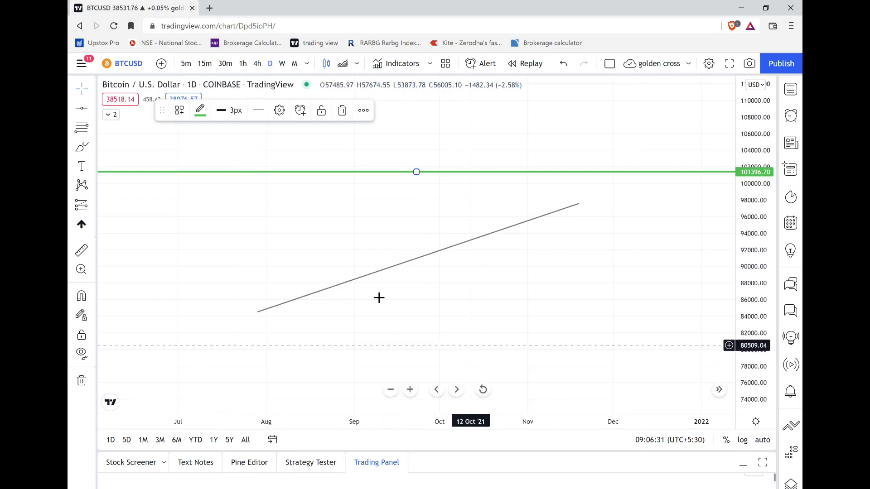
{"action": "left_click", "coordinate": [200, 117]}
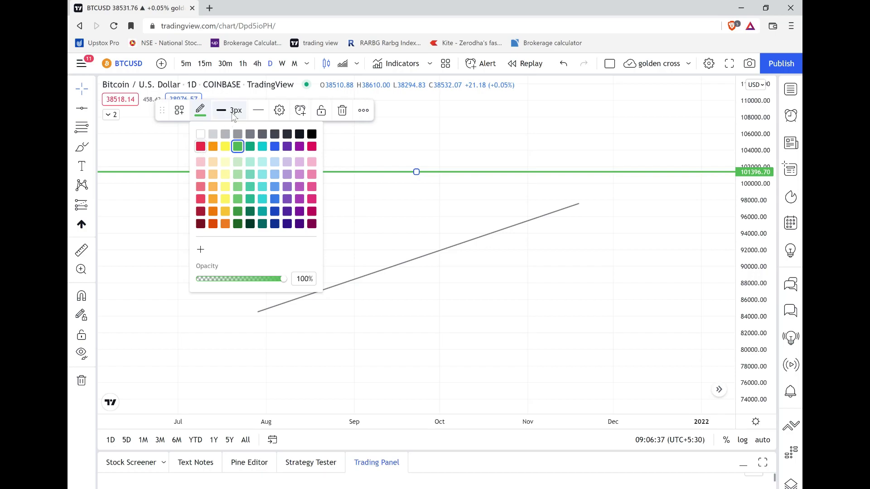
{"action": "left_click", "coordinate": [232, 114]}
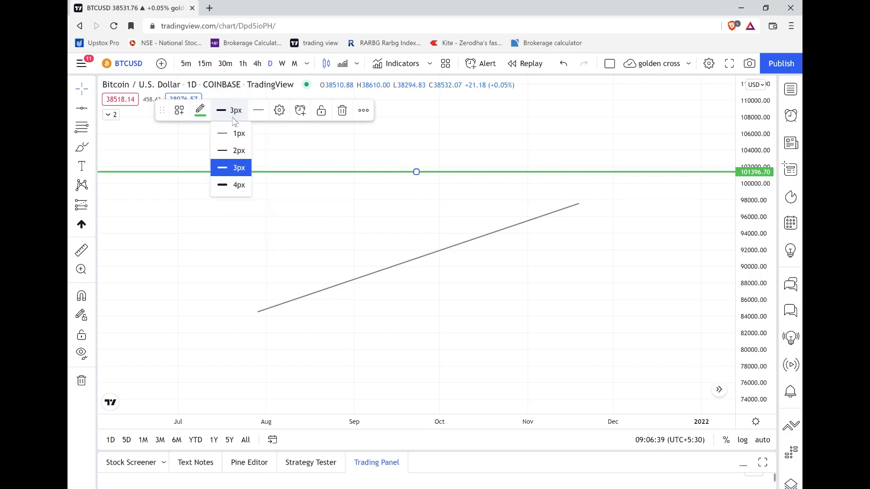
{"action": "left_click", "coordinate": [240, 168]}
{"action": "left_click", "coordinate": [260, 258]}
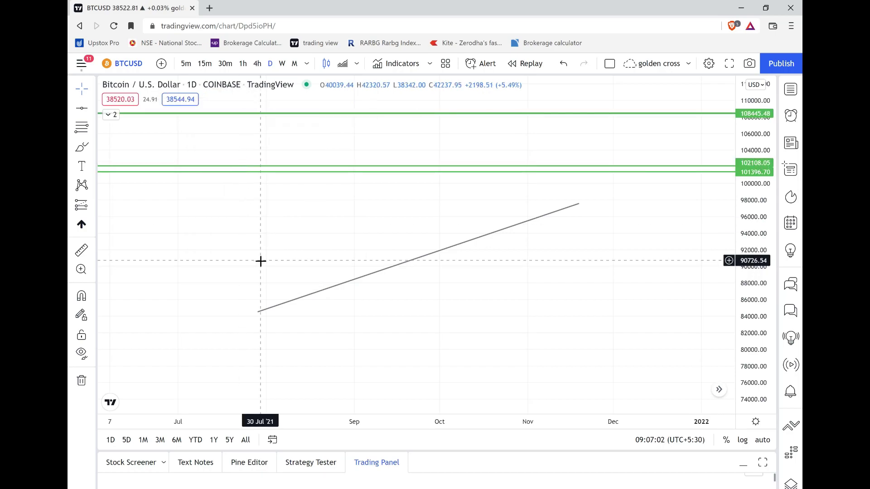
Step: Add another horizontal line above the trend line at a price of about 99,198
{"action": "left_click", "coordinate": [81, 108]}
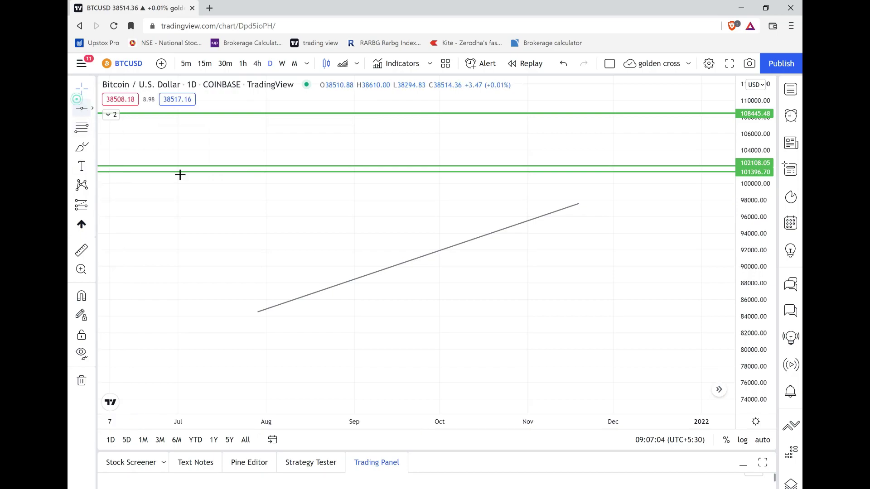
{"action": "left_click", "coordinate": [195, 191]}
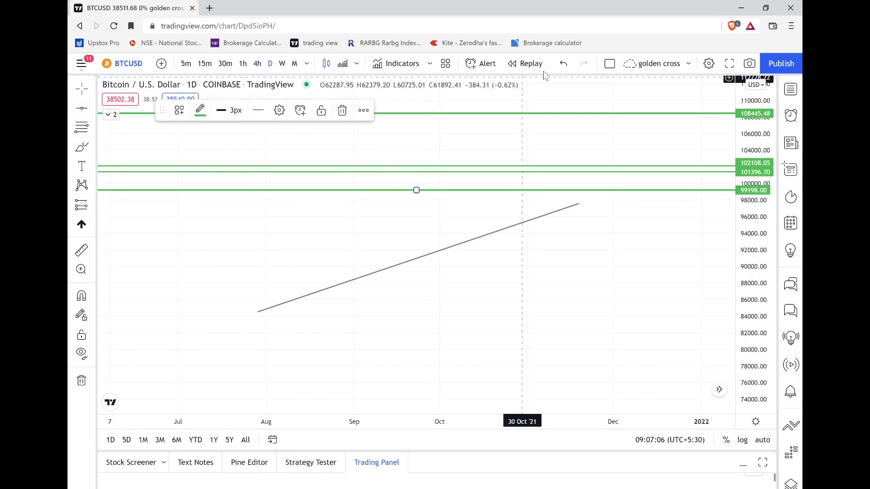
Step: Undo the recent drawings until the trend line and all green horizontal lines are removed
{"action": "left_click", "coordinate": [565, 67]}
{"action": "left_click", "coordinate": [566, 67]}
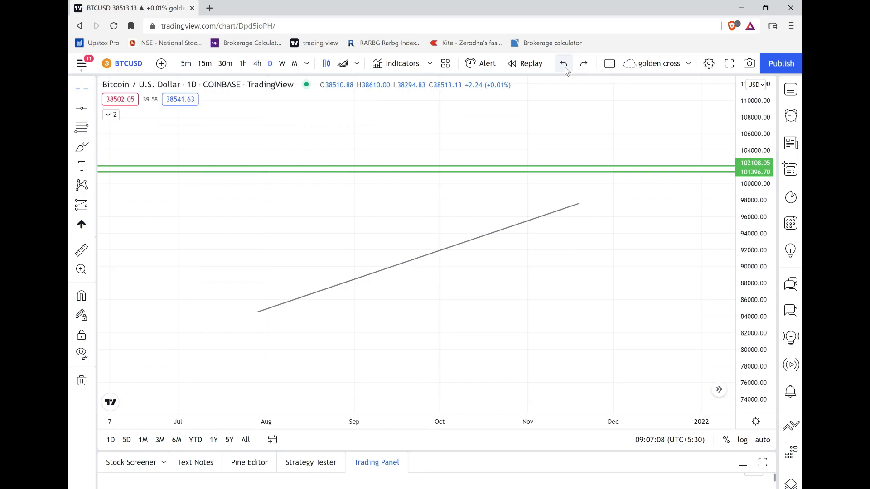
{"action": "left_click", "coordinate": [565, 67]}
{"action": "left_click", "coordinate": [565, 68]}
{"action": "left_click", "coordinate": [565, 67]}
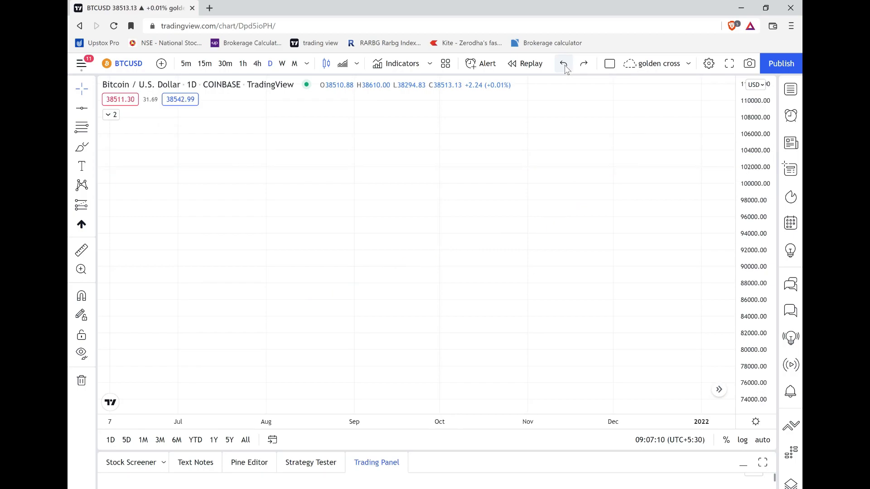
{"action": "left_click", "coordinate": [565, 68]}
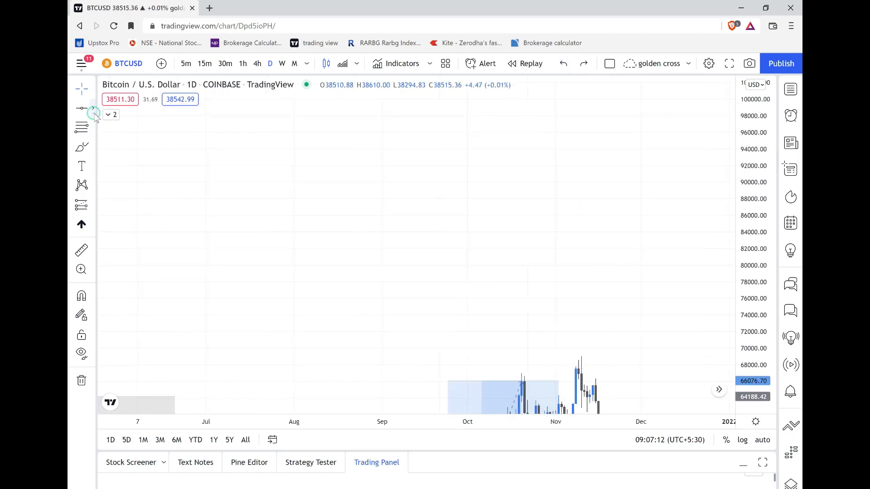
Step: Draw a rising parallel channel from 22 Jun '21, with edges starting at about 83,936 and 90,471, to early November, and deselect it
{"action": "left_click", "coordinate": [93, 113]}
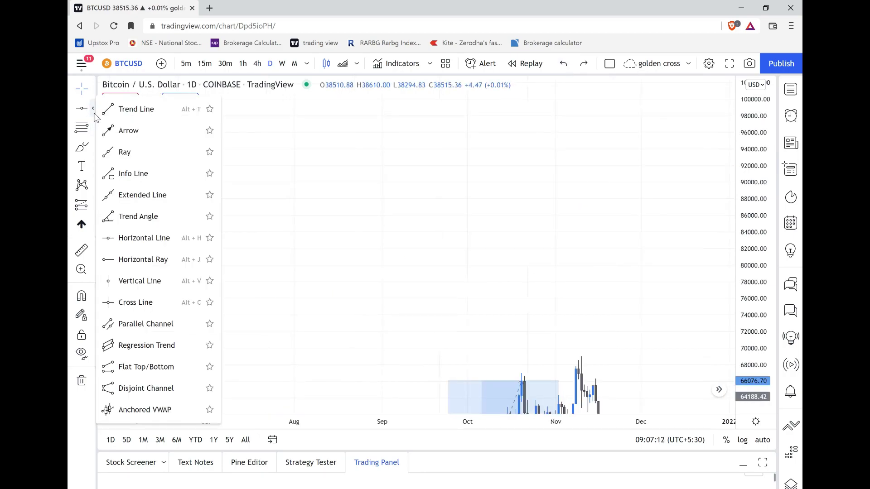
{"action": "left_click", "coordinate": [140, 327]}
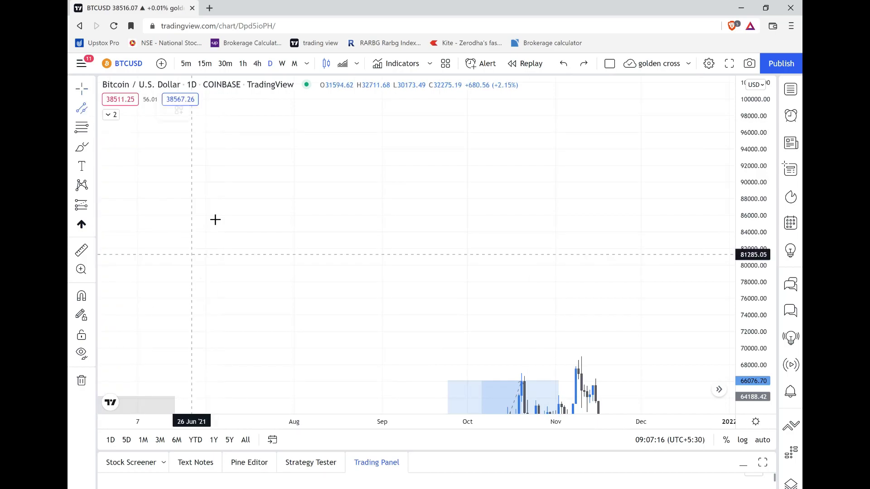
{"action": "left_click", "coordinate": [180, 233]}
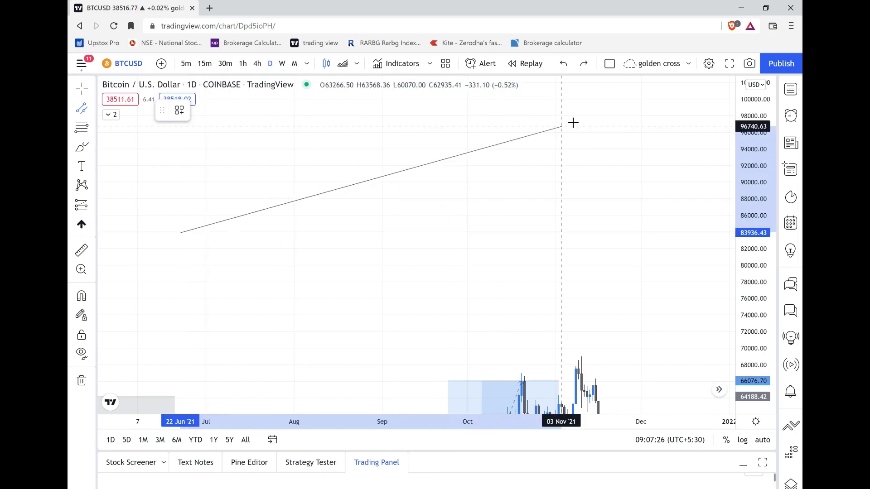
{"action": "left_click", "coordinate": [576, 170]}
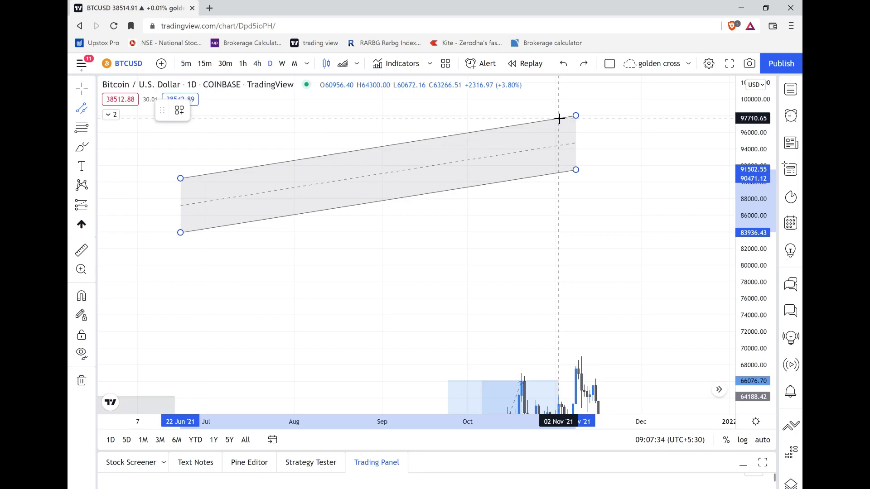
{"action": "left_click", "coordinate": [559, 119]}
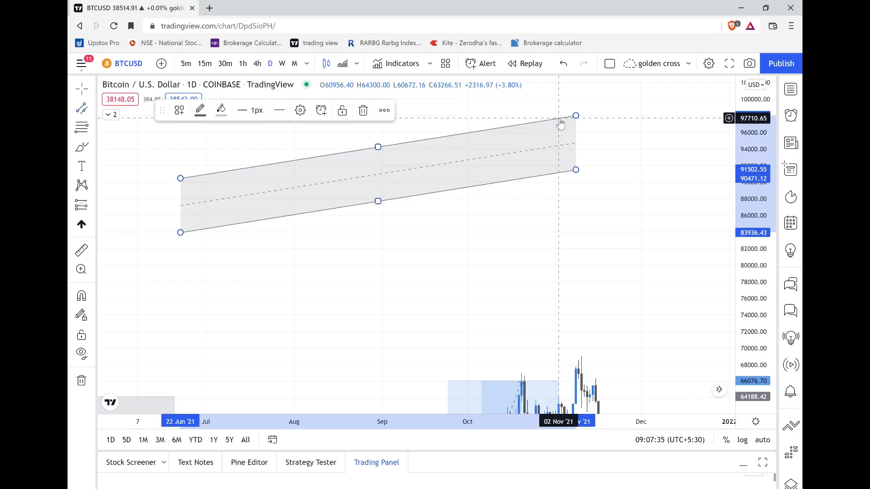
{"action": "left_click", "coordinate": [483, 242]}
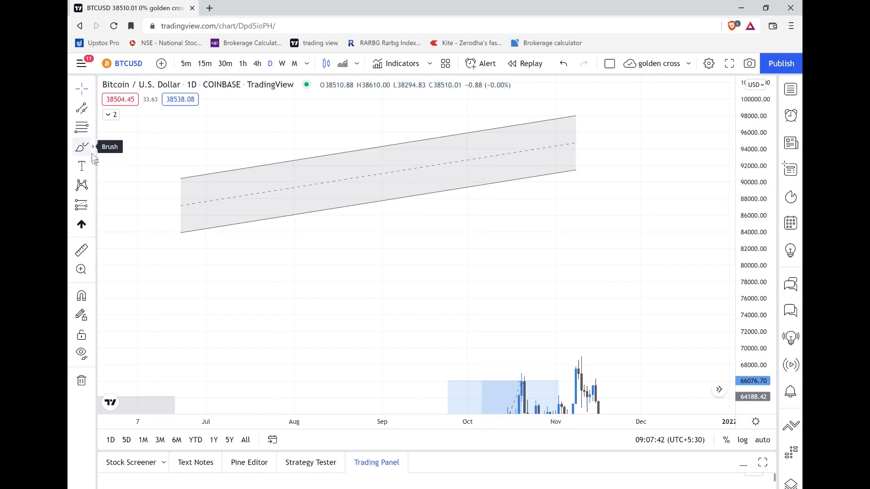
Step: Draw a thin rectangle below the channel from 02 Jul '21 to 18 Dec '21, between about 79,862 and 77,858
{"action": "left_click", "coordinate": [89, 109]}
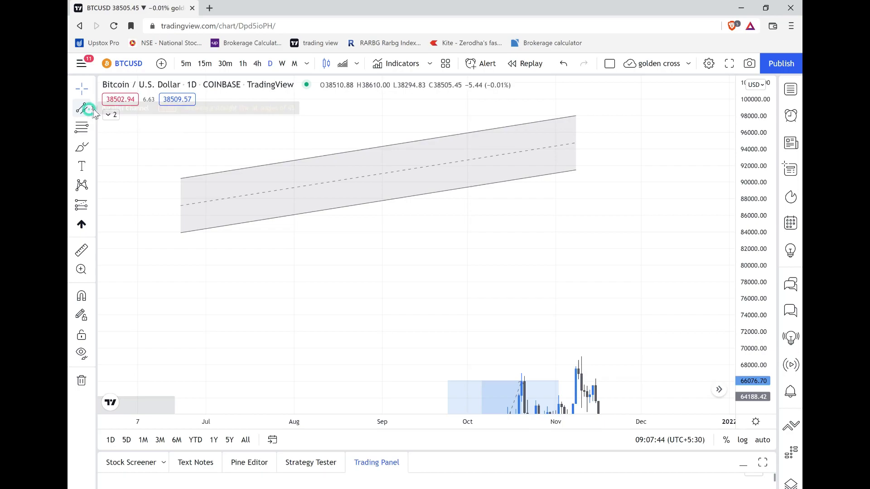
{"action": "left_click", "coordinate": [94, 109]}
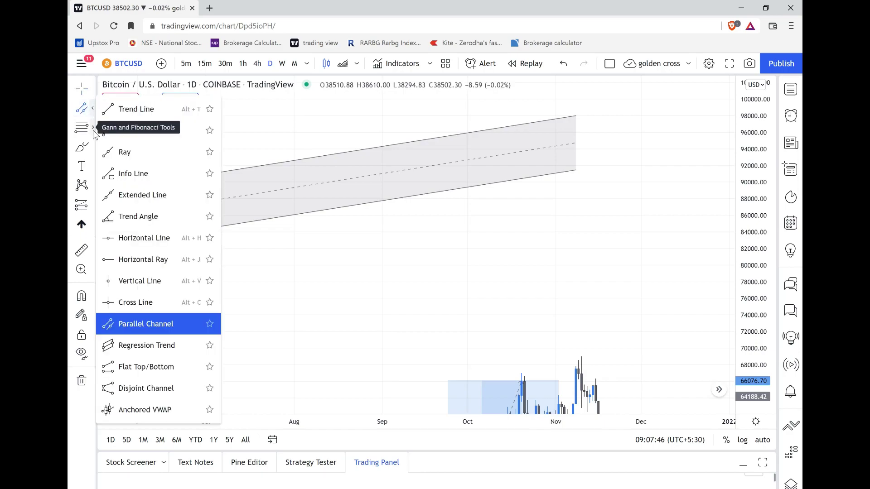
{"action": "left_click", "coordinate": [94, 130]}
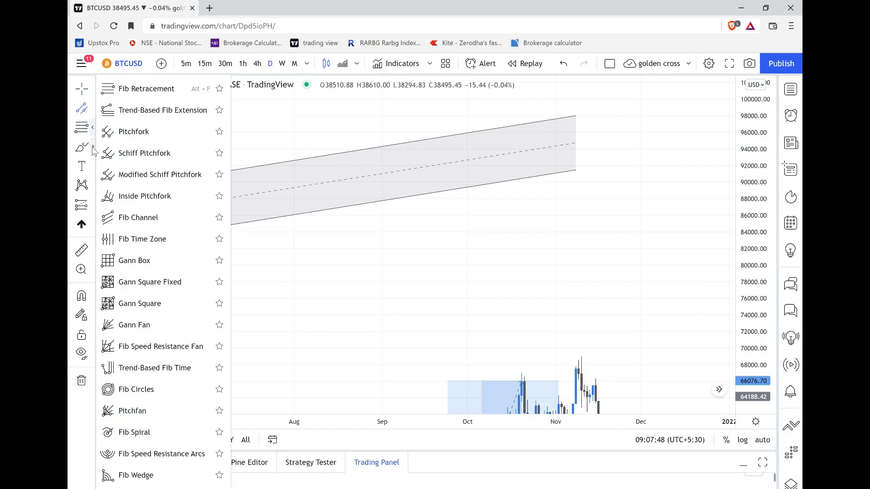
{"action": "left_click", "coordinate": [93, 147]}
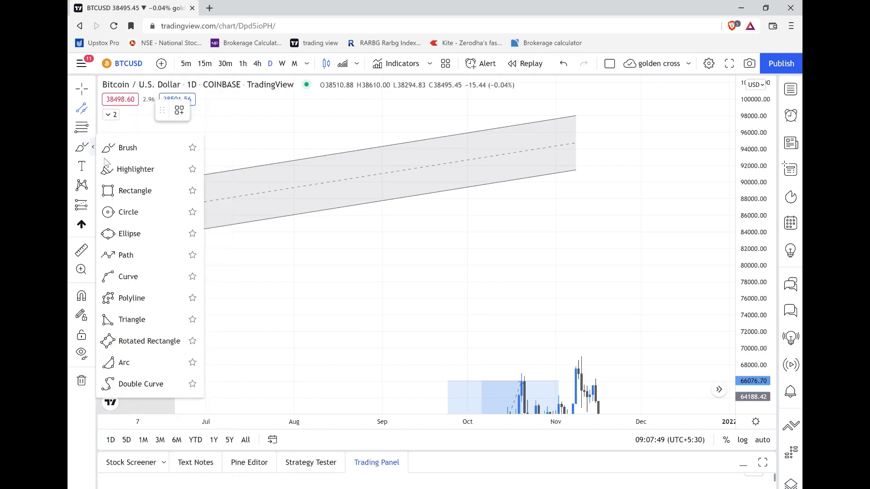
{"action": "left_click", "coordinate": [132, 192]}
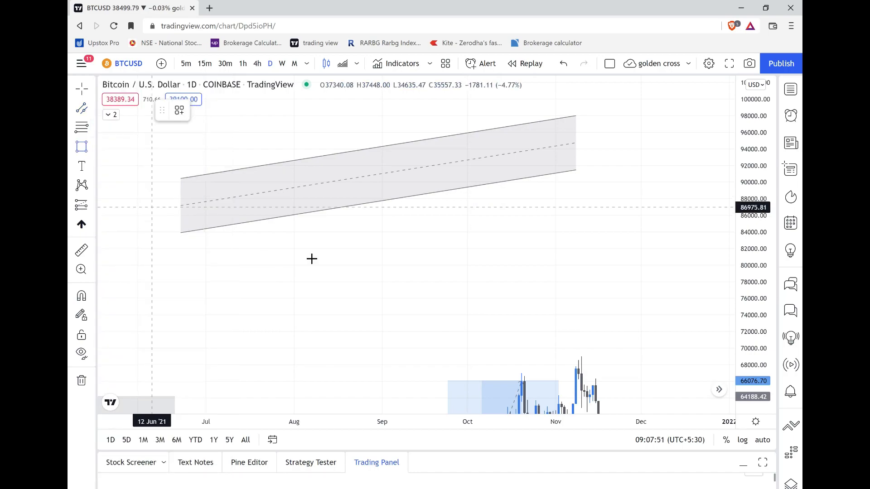
{"action": "left_click", "coordinate": [211, 267]}
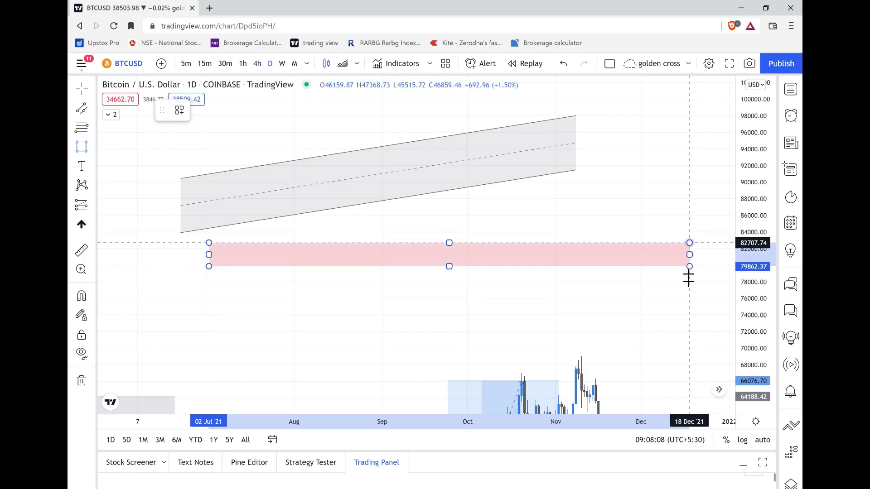
{"action": "left_click", "coordinate": [689, 283]}
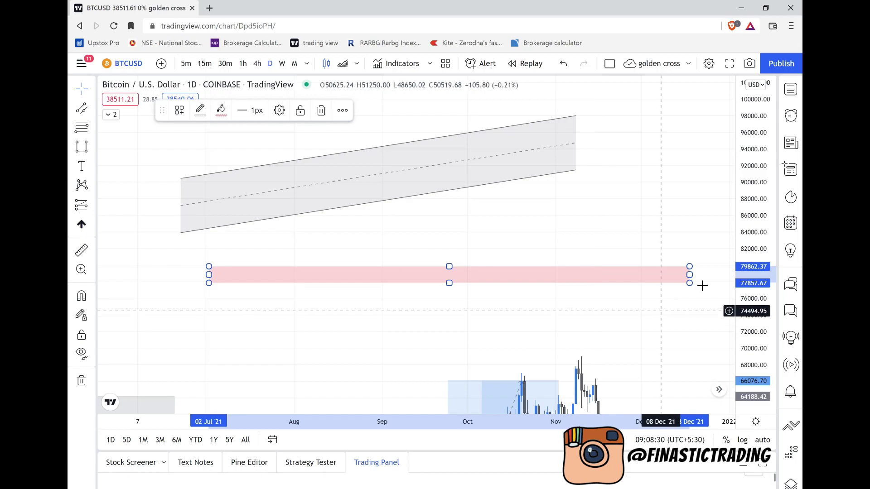
Step: Raise the rectangle's lower edge to about 78,181, recolour its fill green, and deselect it
{"action": "left_click_drag", "start_coordinate": [692, 289], "coordinate": [689, 280]}
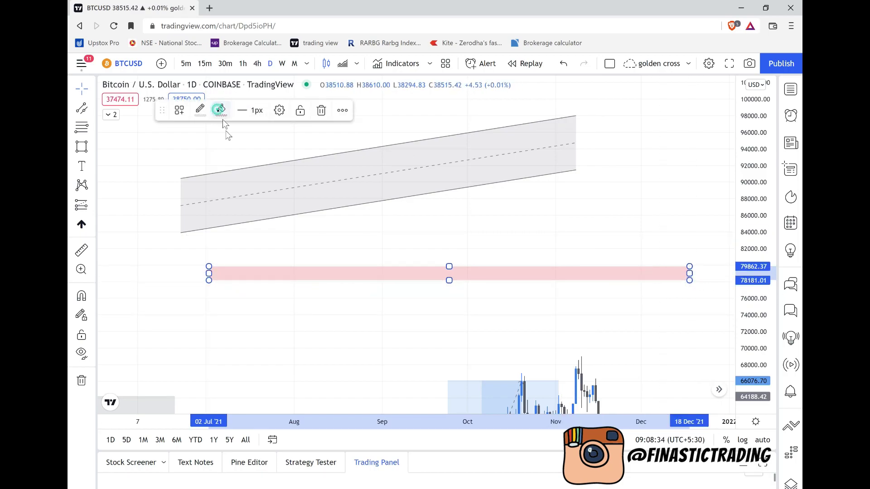
{"action": "left_click", "coordinate": [221, 110]}
{"action": "left_click", "coordinate": [267, 142]}
{"action": "left_click", "coordinate": [524, 222]}
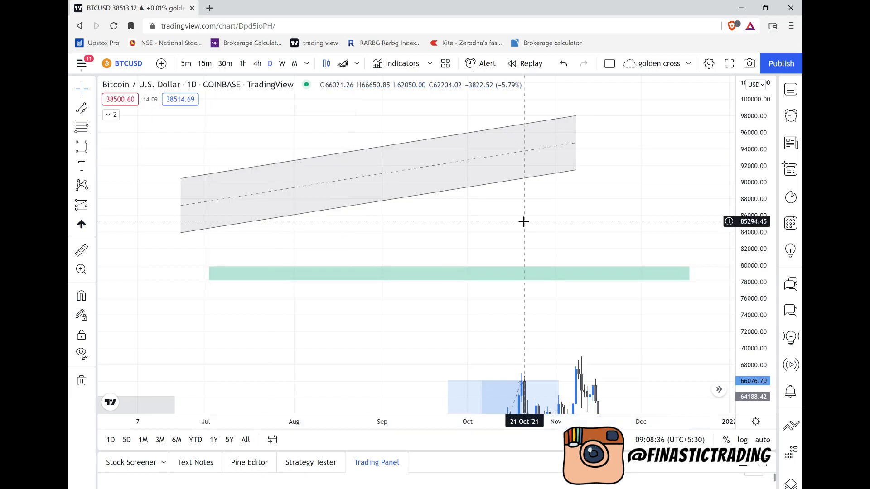
Step: Add the text label "support zone" above the green rectangle and place it at about 82,643
{"action": "left_click", "coordinate": [82, 167]}
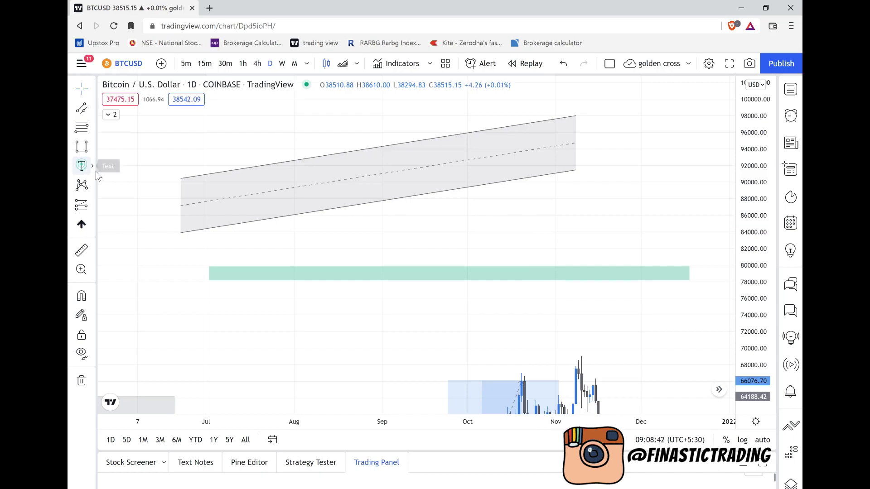
{"action": "left_click", "coordinate": [423, 247]}
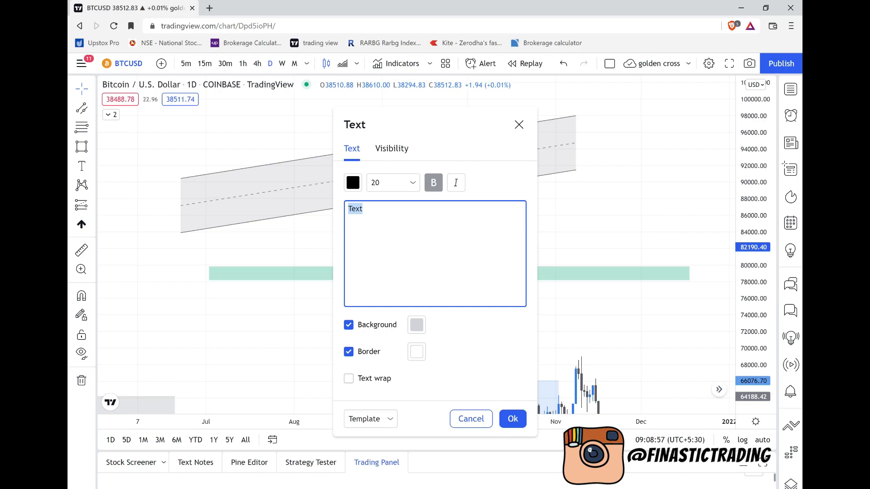
{"action": "type", "text": "suppo"}
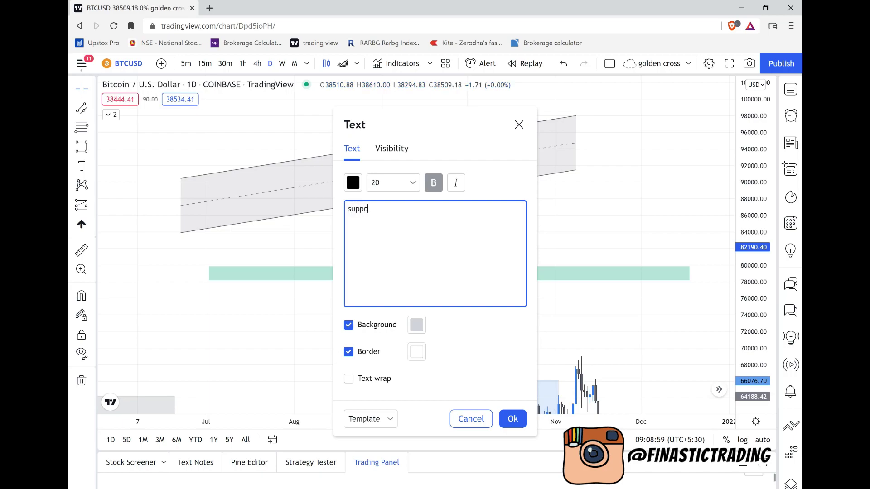
{"action": "type", "text": "rt zone"}
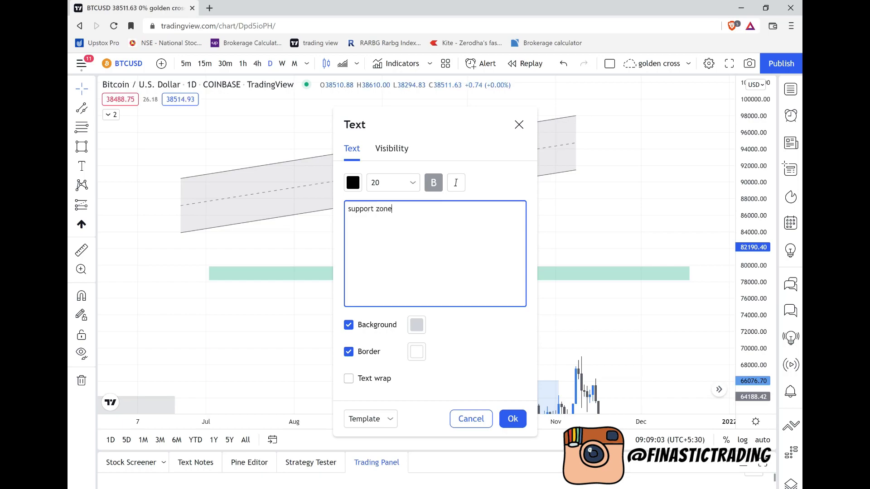
{"action": "left_click", "coordinate": [506, 420]}
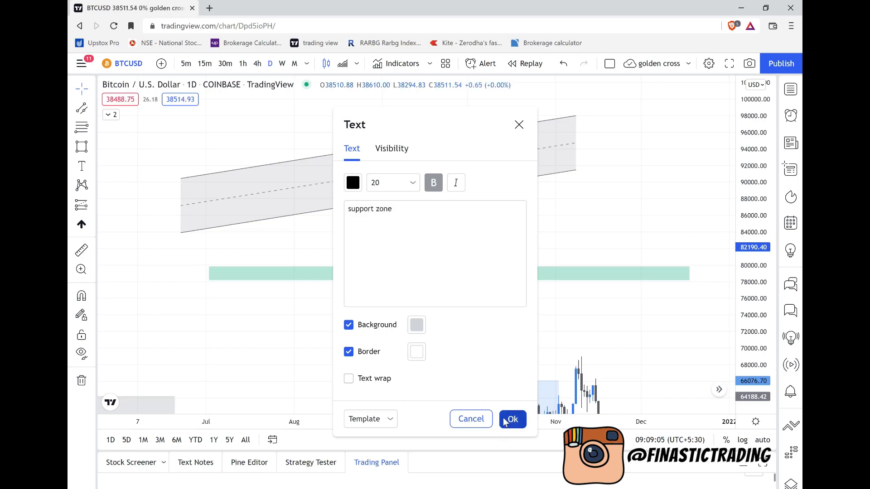
{"action": "mouse_move", "coordinate": [470, 256]}
{"action": "left_mouse_down"}
{"action": "mouse_move", "coordinate": [355, 257]}
{"action": "mouse_move", "coordinate": [534, 250]}
{"action": "mouse_move", "coordinate": [472, 251]}
{"action": "left_mouse_up"}
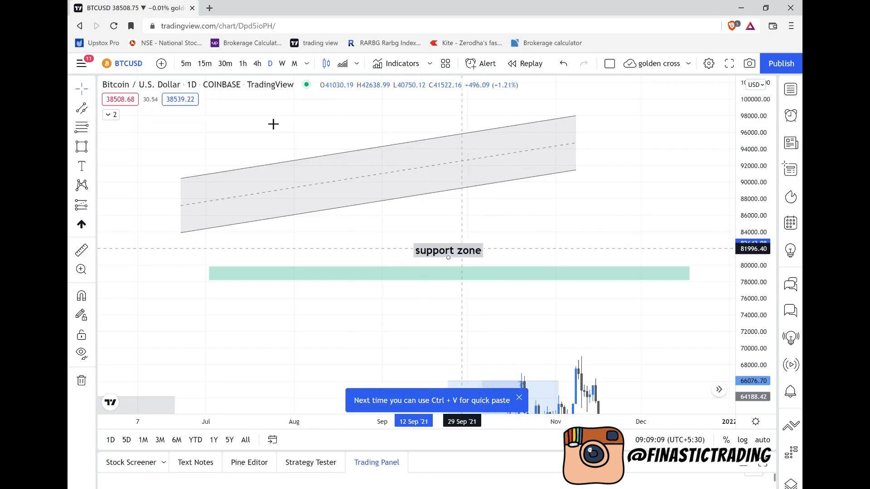
Step: Set the "support zone" label's font size to 16 and its text colour to purple
{"action": "left_click", "coordinate": [243, 110]}
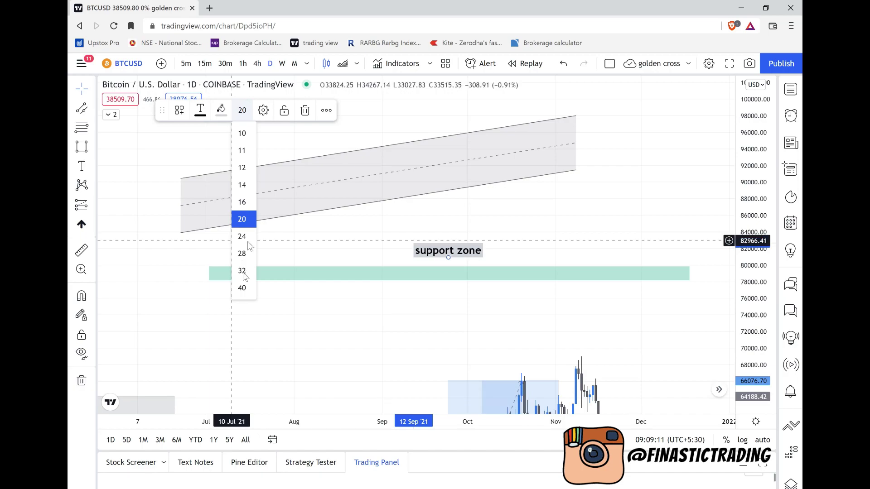
{"action": "left_click", "coordinate": [242, 202]}
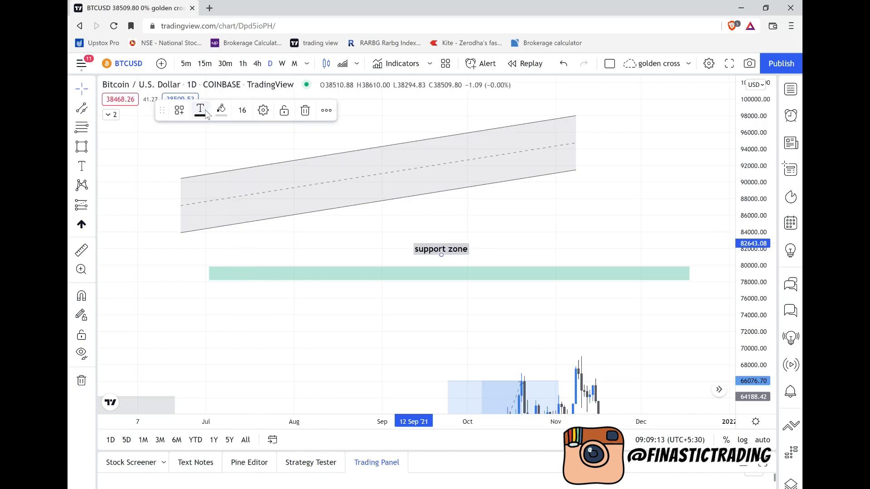
{"action": "left_click", "coordinate": [205, 111]}
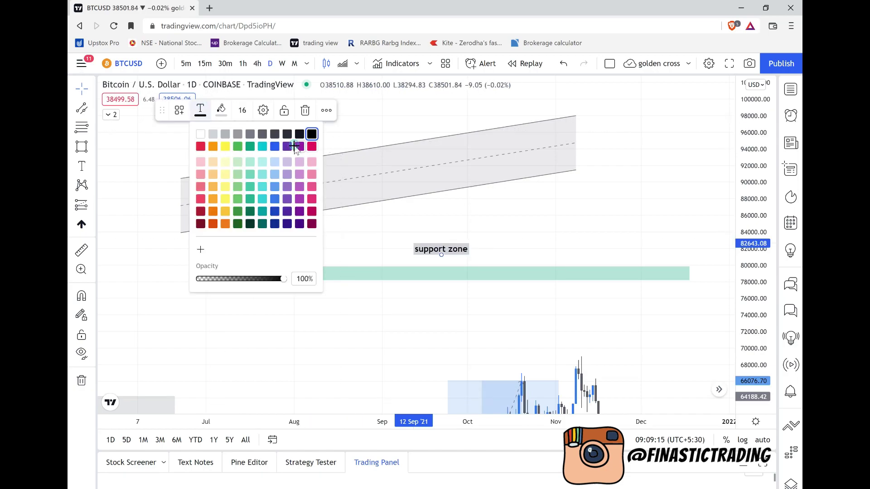
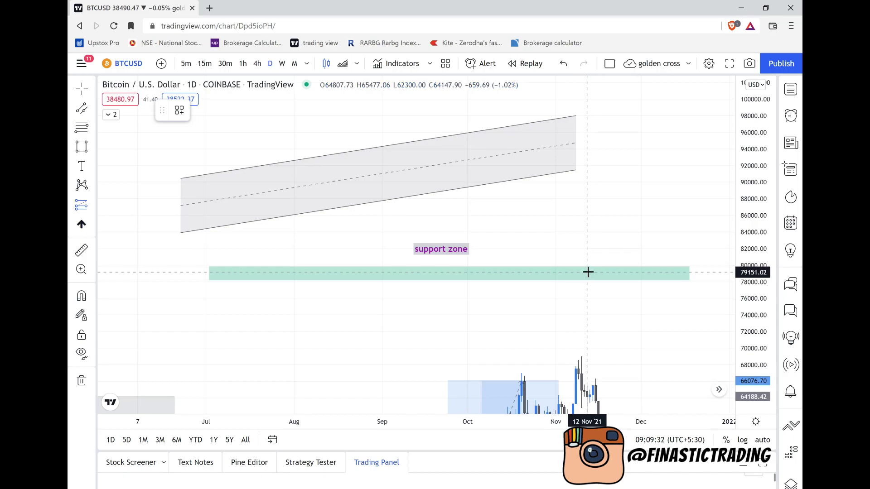
Step: Place a long position at about 79,216 on 12 Nov '21 with its target at about 97,646 and stop at about 70,356
{"action": "left_click", "coordinate": [588, 271]}
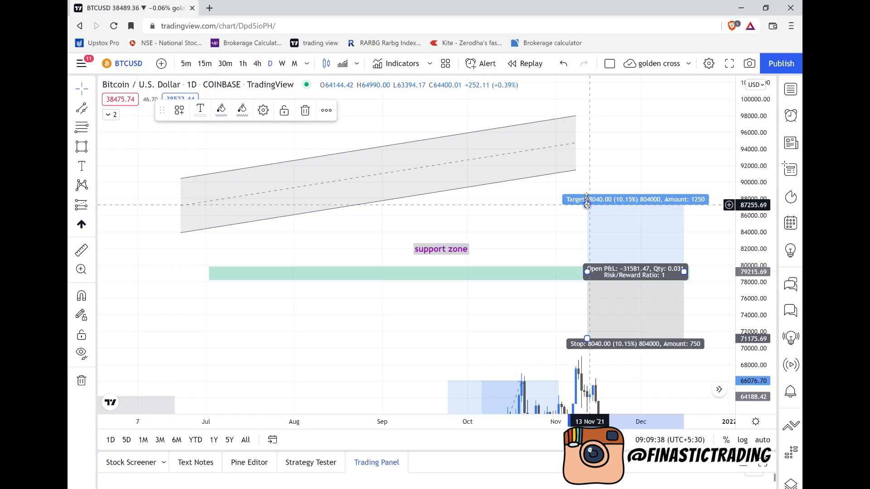
{"action": "mouse_move", "coordinate": [587, 202]}
{"action": "left_mouse_down"}
{"action": "mouse_move", "coordinate": [596, 95]}
{"action": "mouse_move", "coordinate": [604, 181]}
{"action": "mouse_move", "coordinate": [598, 117]}
{"action": "left_mouse_up"}
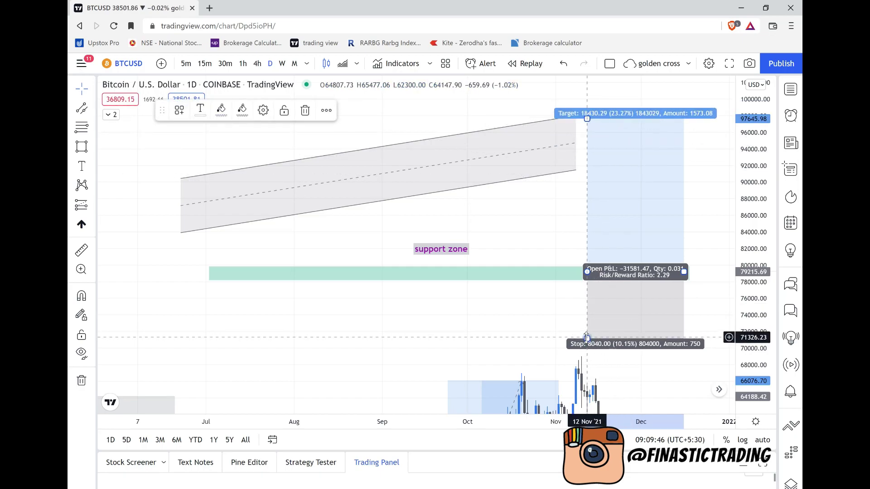
{"action": "mouse_move", "coordinate": [586, 337]}
{"action": "left_mouse_down"}
{"action": "mouse_move", "coordinate": [588, 307]}
{"action": "mouse_move", "coordinate": [599, 344]}
{"action": "left_mouse_up"}
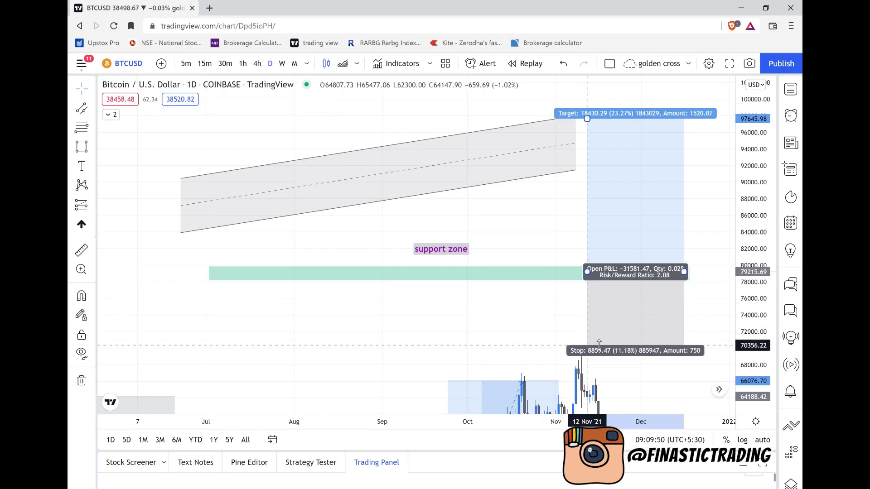
{"action": "left_click", "coordinate": [532, 317]}
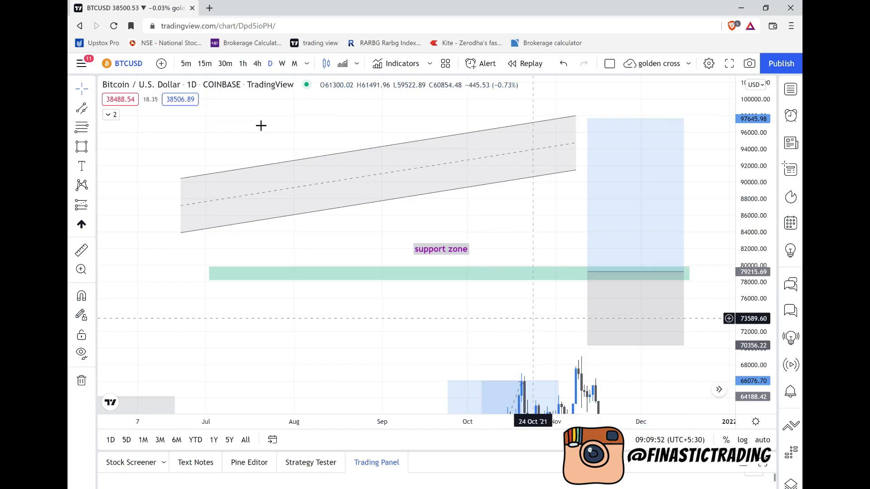
Step: Place a short position at about 79,086 on 15 Aug '21 with its stop at about 84,066 and target at about 66,282, and deselect it
{"action": "left_click", "coordinate": [92, 205]}
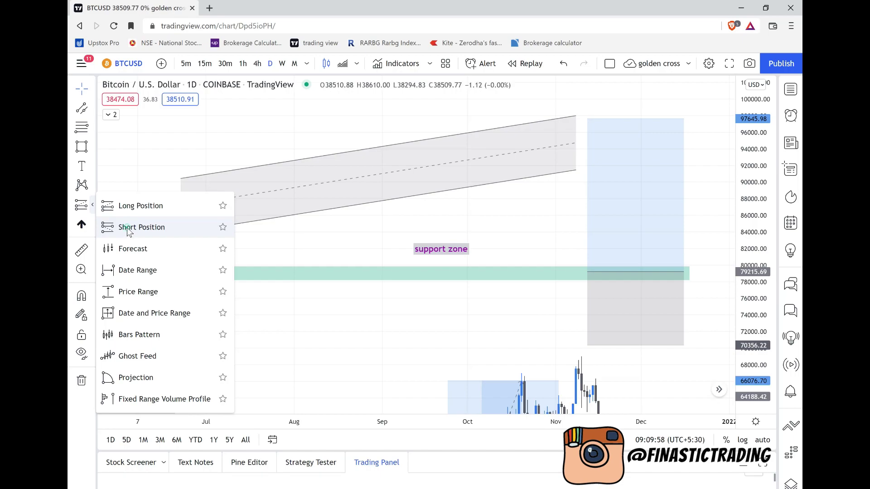
{"action": "left_click", "coordinate": [334, 273]}
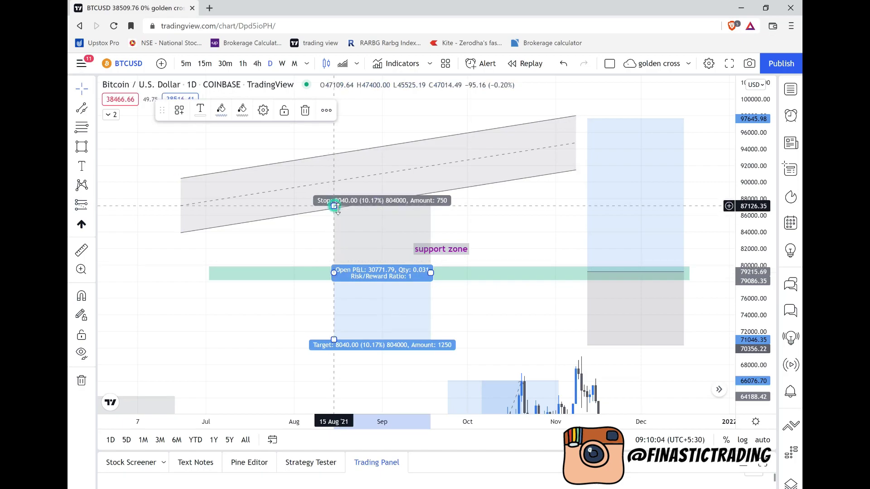
{"action": "left_click_drag", "start_coordinate": [335, 206], "coordinate": [339, 233]}
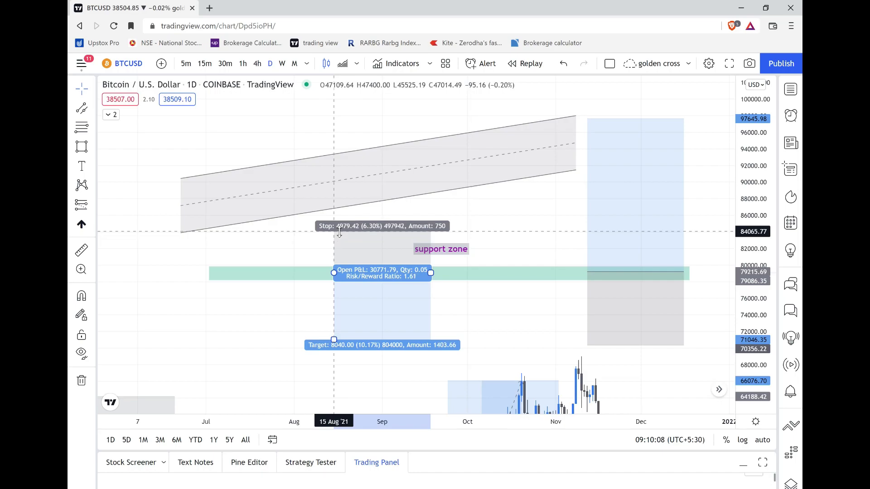
{"action": "left_click_drag", "start_coordinate": [334, 339], "coordinate": [336, 379]}
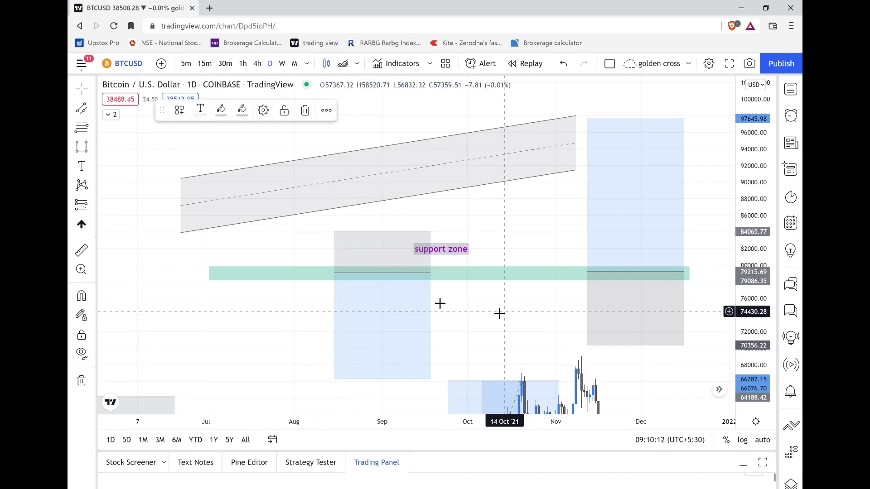
{"action": "left_click", "coordinate": [498, 313]}
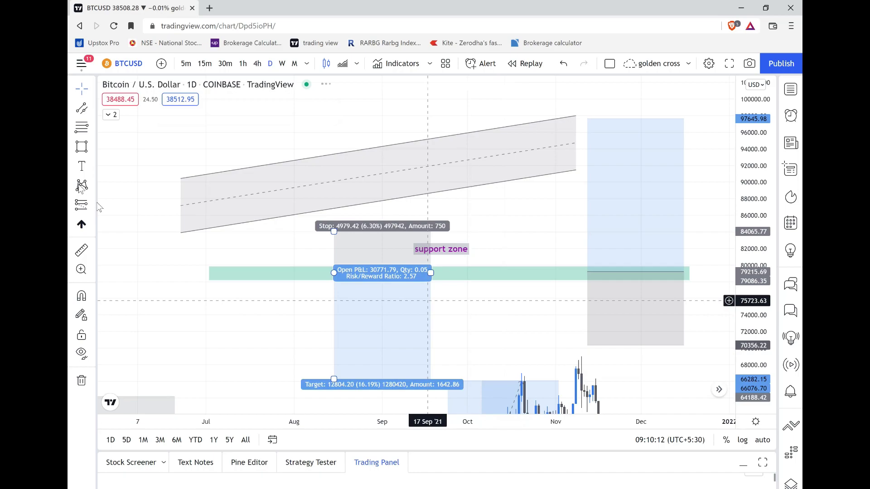
Step: Measure a rise from about 79,151 to 100,750 and a fall from about 78,634 to 66,929, and restore the cross cursor
{"action": "left_click", "coordinate": [82, 251]}
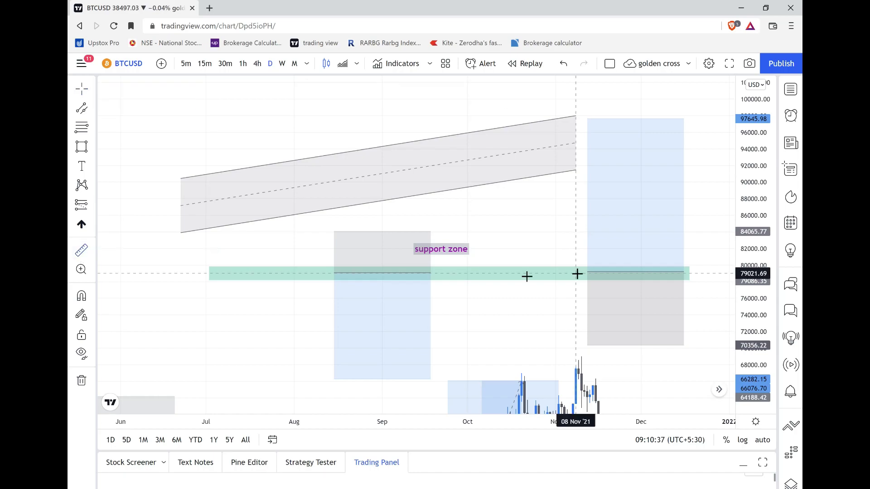
{"action": "left_click", "coordinate": [520, 272]}
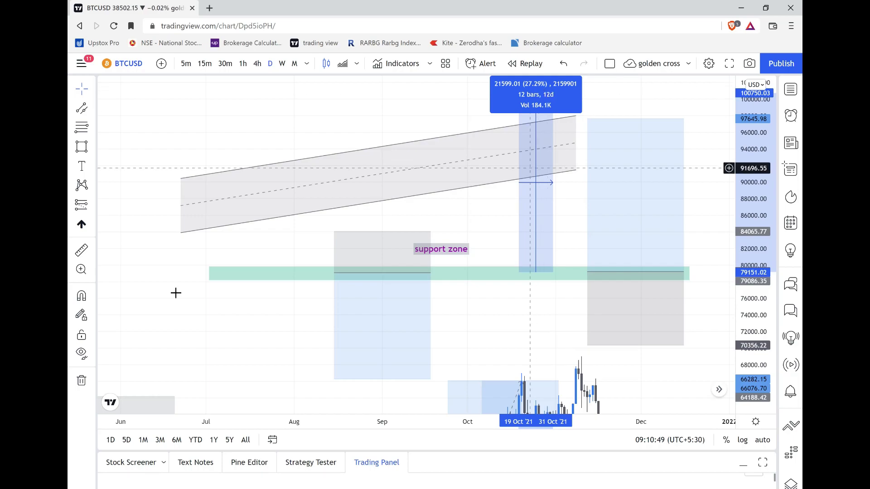
{"action": "left_click", "coordinate": [480, 276]}
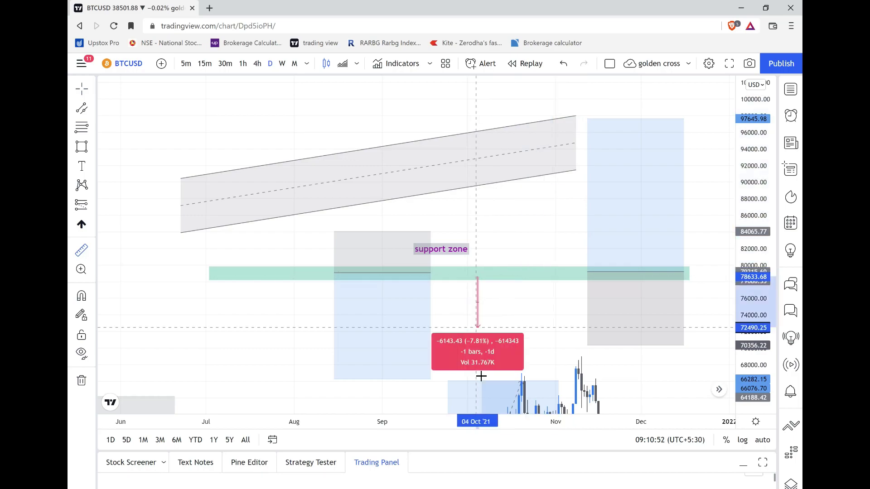
{"action": "left_click", "coordinate": [595, 374]}
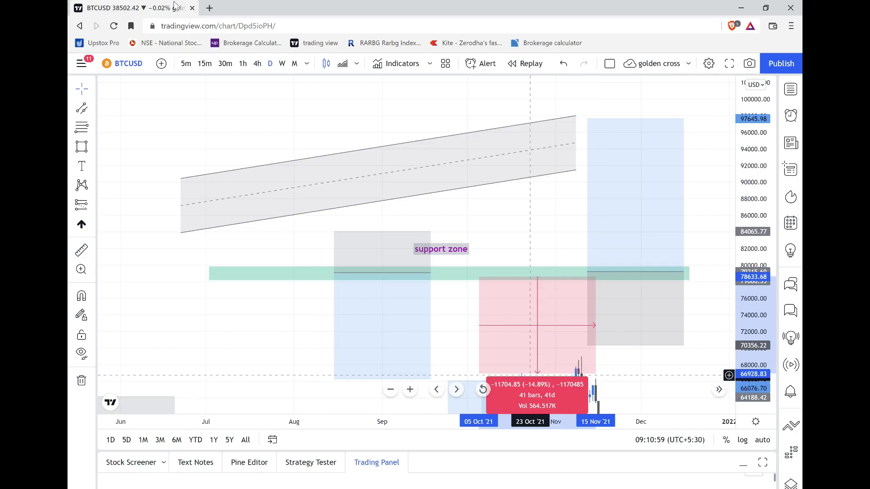
{"action": "left_click", "coordinate": [77, 92]}
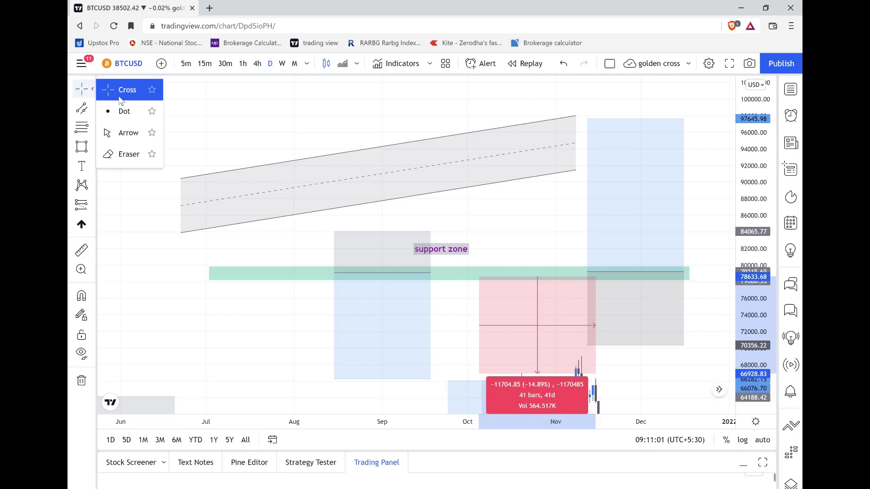
{"action": "left_click", "coordinate": [123, 88]}
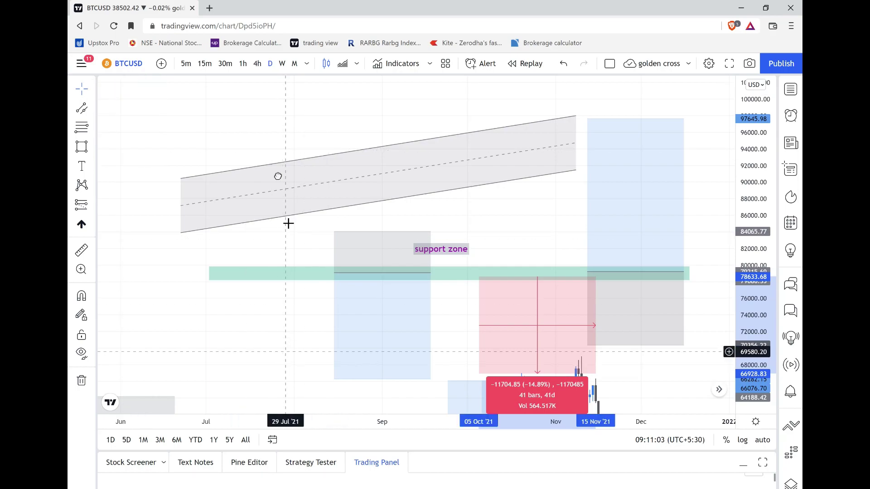
Step: Delete the short position starting on 15 Aug '21 and the long position starting on 12 Nov '21
{"action": "left_click_drag", "start_coordinate": [287, 223], "coordinate": [285, 76]}
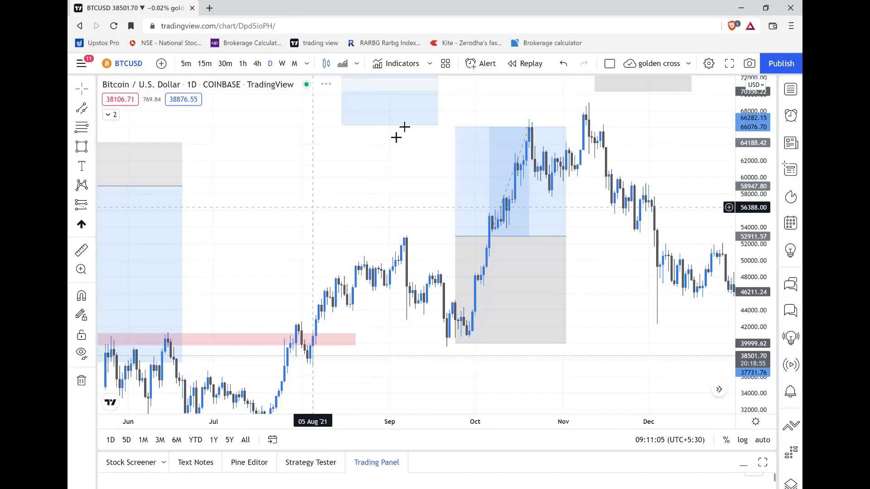
{"action": "left_click", "coordinate": [423, 111]}
{"action": "left_click", "coordinate": [424, 111]}
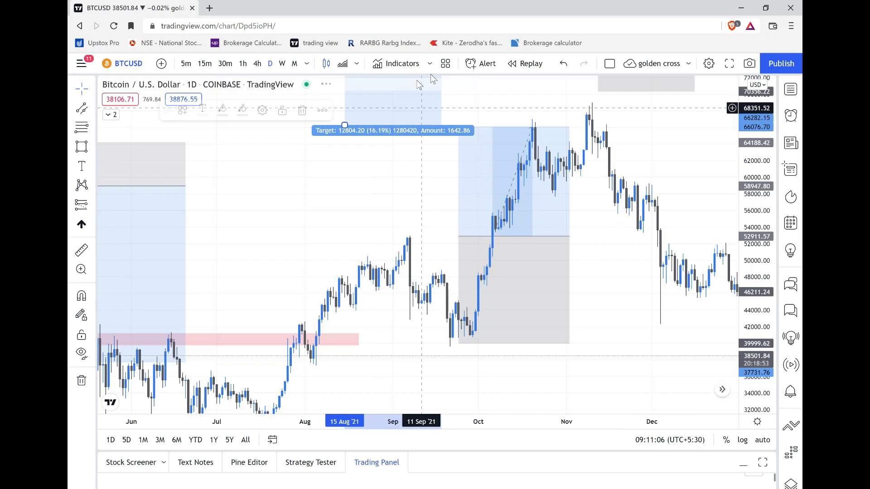
{"action": "left_click", "coordinate": [305, 111]}
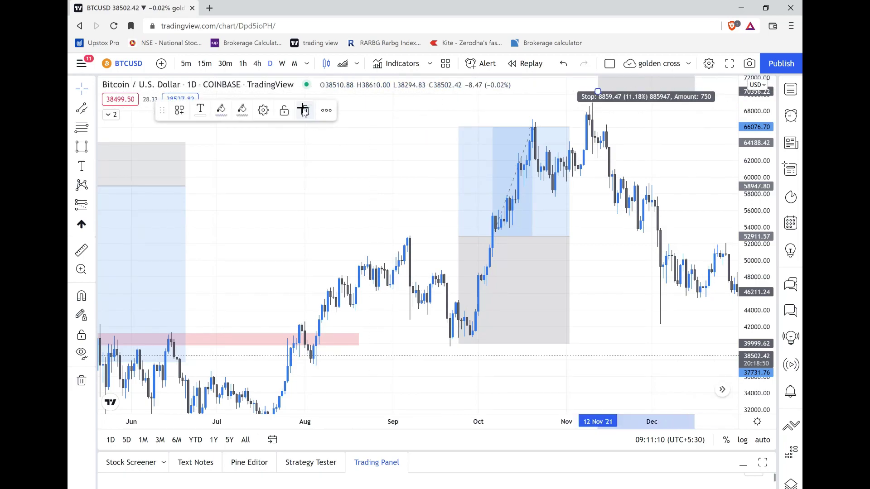
{"action": "left_click", "coordinate": [305, 110]}
Step: Draw a circle centred at about 93,249 on 5 Feb '21 with its edge at about 91,826 on 10 Feb, and deselect it
{"action": "left_click_drag", "start_coordinate": [301, 186], "coordinate": [581, 239]}
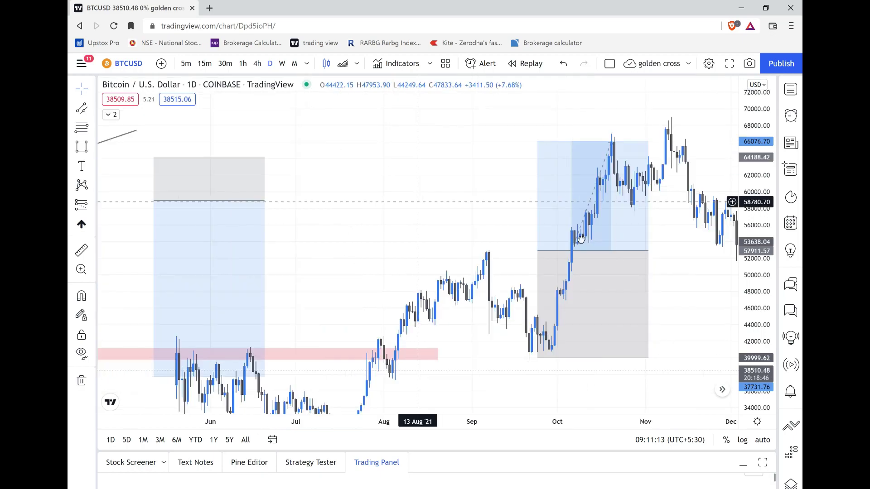
{"action": "left_click", "coordinate": [94, 110]}
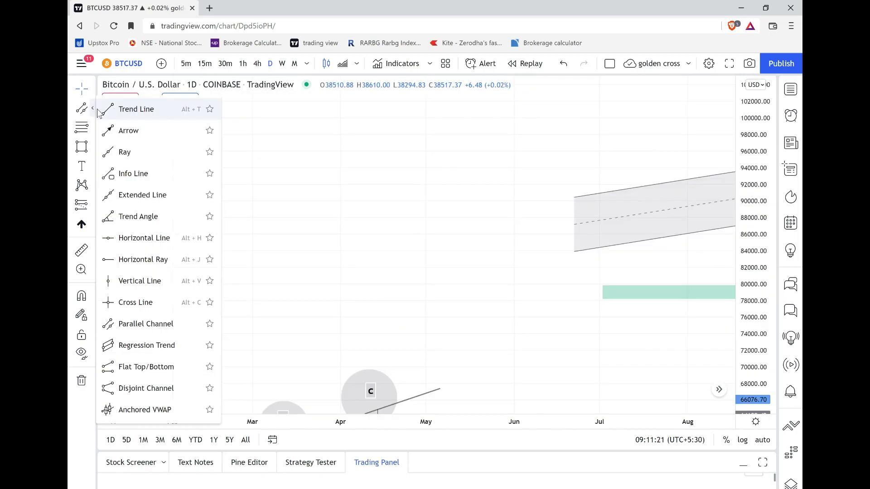
{"action": "left_click", "coordinate": [93, 146]}
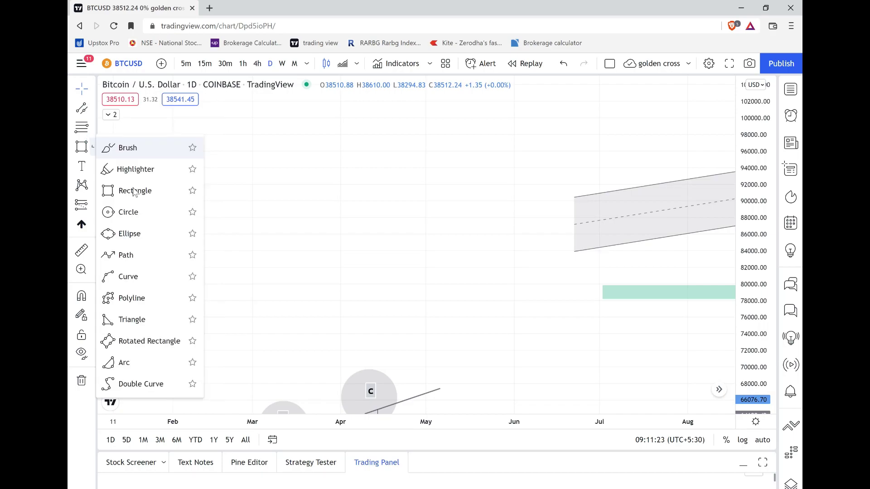
{"action": "left_click", "coordinate": [143, 210]}
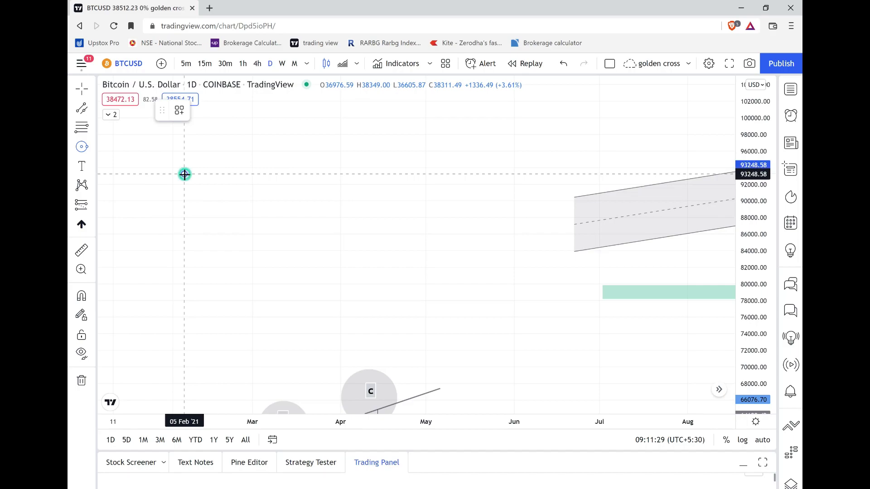
{"action": "left_click", "coordinate": [184, 174]}
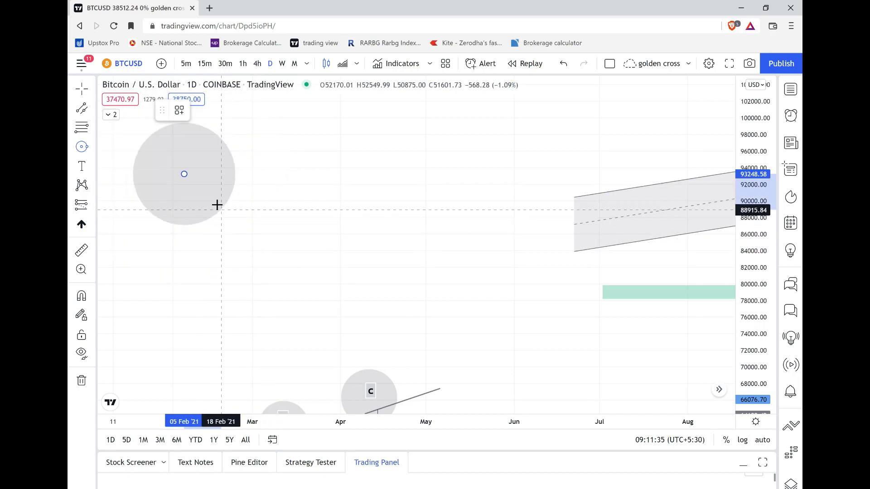
{"action": "left_click", "coordinate": [199, 186]}
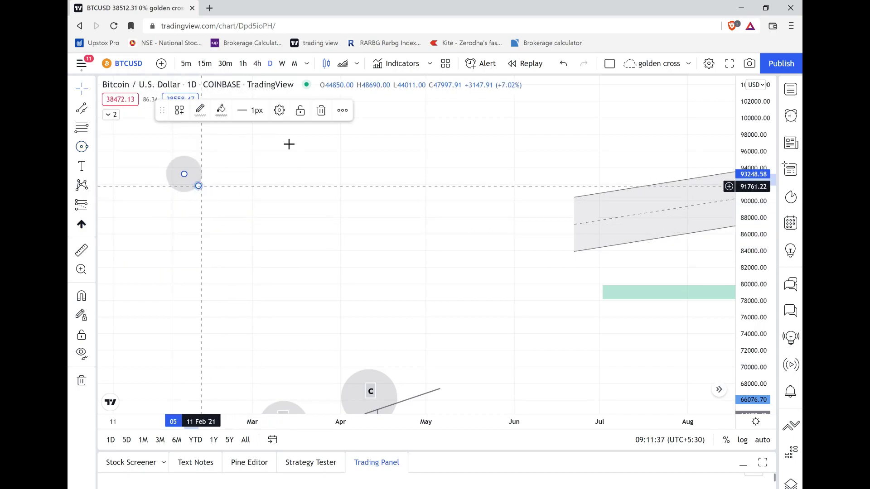
{"action": "left_click", "coordinate": [92, 89]}
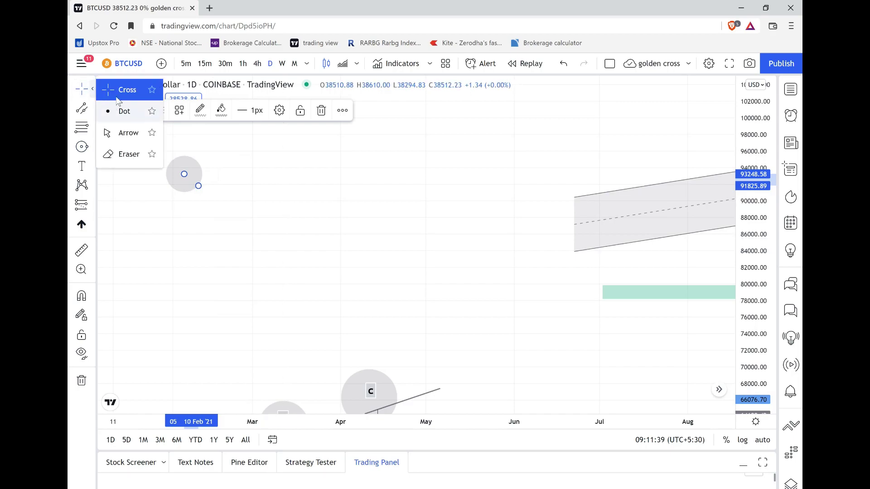
{"action": "left_click", "coordinate": [274, 220]}
Step: Delete the rising trend line that runs through the peaks marked A, B and C
{"action": "left_click_drag", "start_coordinate": [274, 219], "coordinate": [274, 99]}
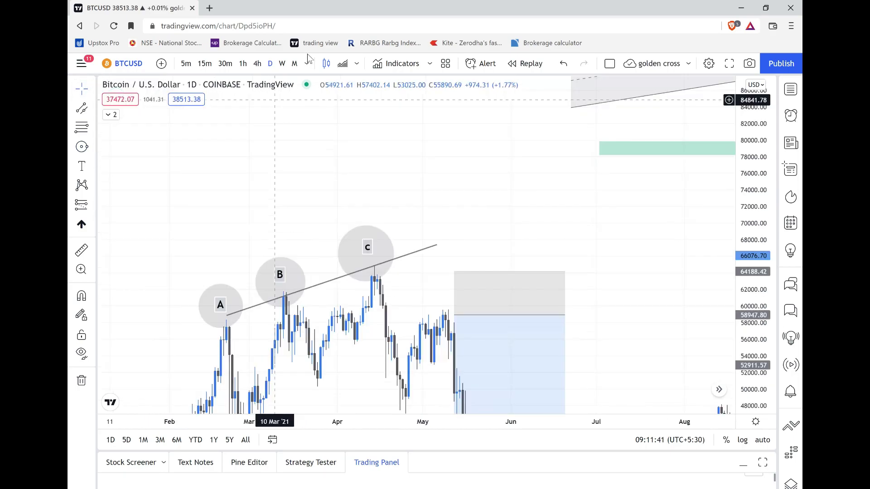
{"action": "scroll", "coordinate": [382, 163], "scroll_direction": "up", "scroll_amount": 3}
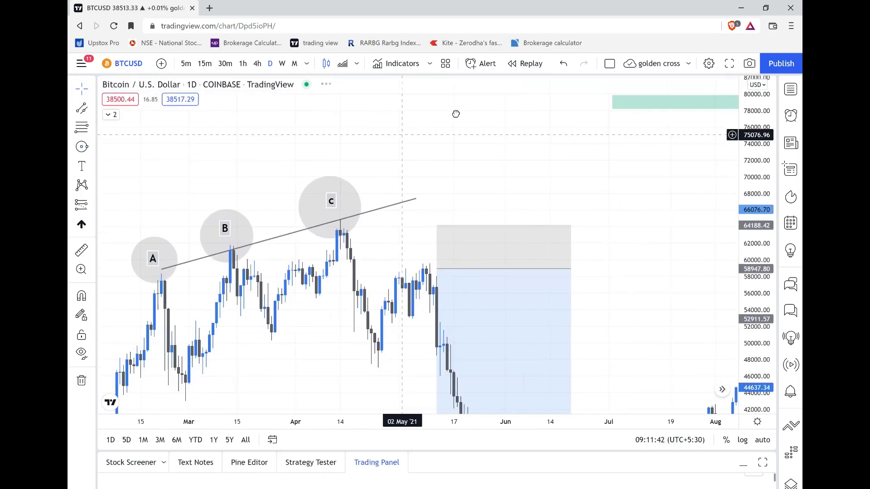
{"action": "left_click_drag", "start_coordinate": [455, 113], "coordinate": [483, 105]}
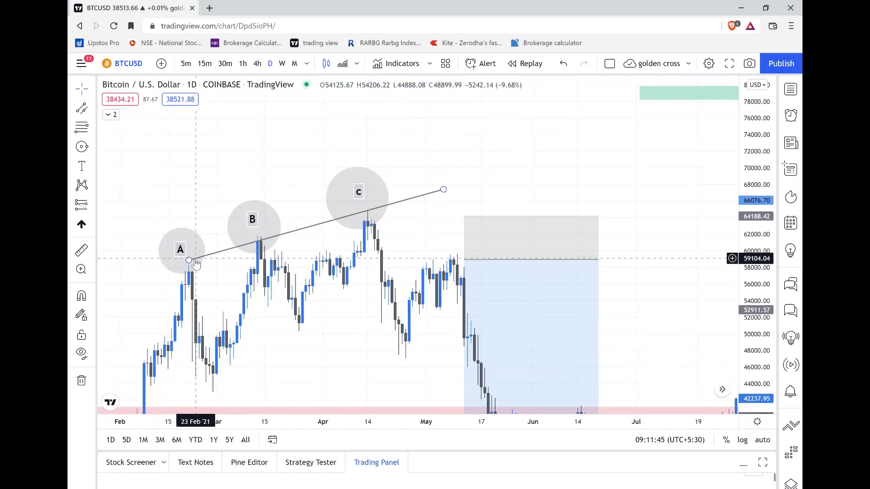
{"action": "left_click", "coordinate": [419, 203]}
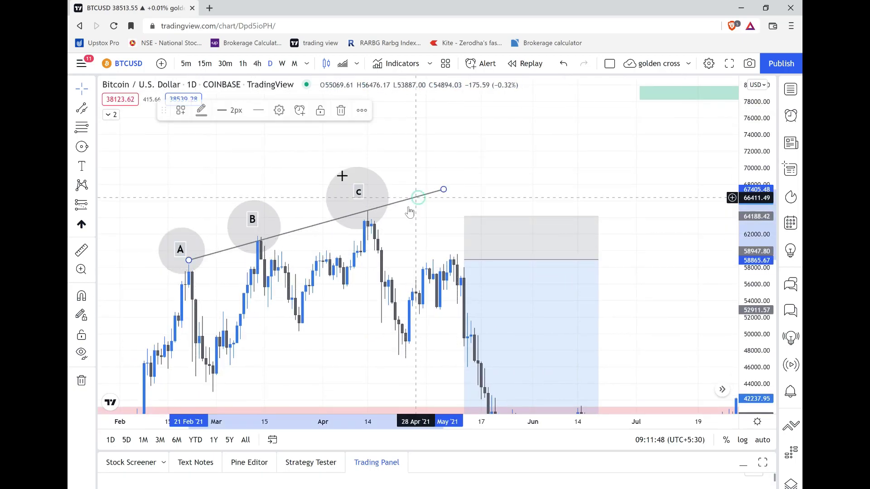
{"action": "left_click", "coordinate": [342, 110]}
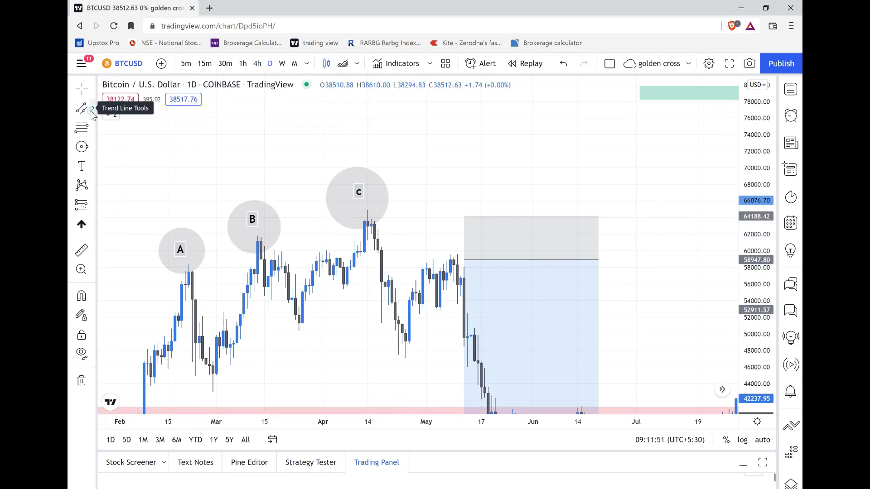
Step: Draw a trend line along peaks A, B and C from about 58,199 on 20 Feb '21 to about 66,541 on 23 Apr '21, and deselect it
{"action": "left_click", "coordinate": [93, 109]}
{"action": "left_click", "coordinate": [128, 111]}
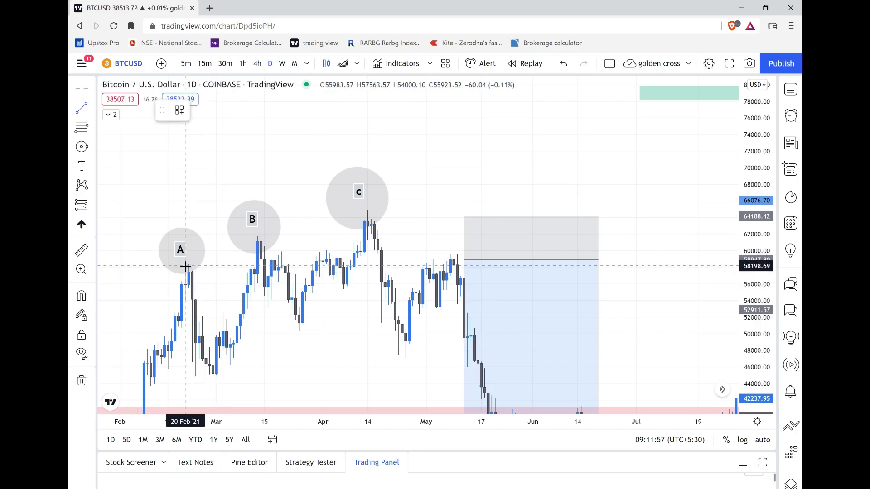
{"action": "left_click", "coordinate": [185, 267]}
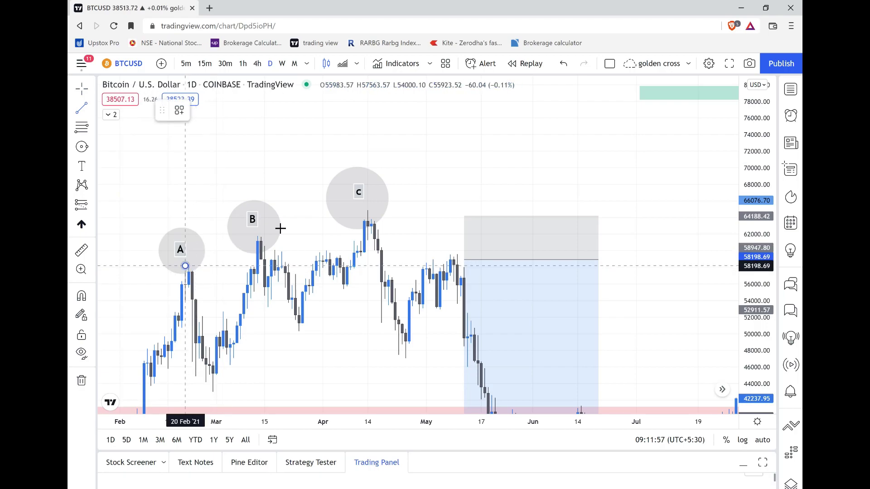
{"action": "left_click", "coordinate": [399, 197]}
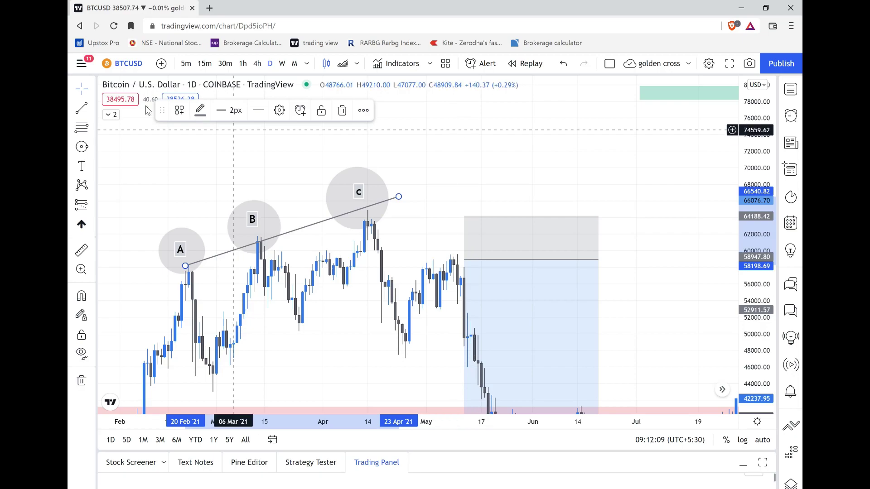
{"action": "left_click", "coordinate": [178, 138]}
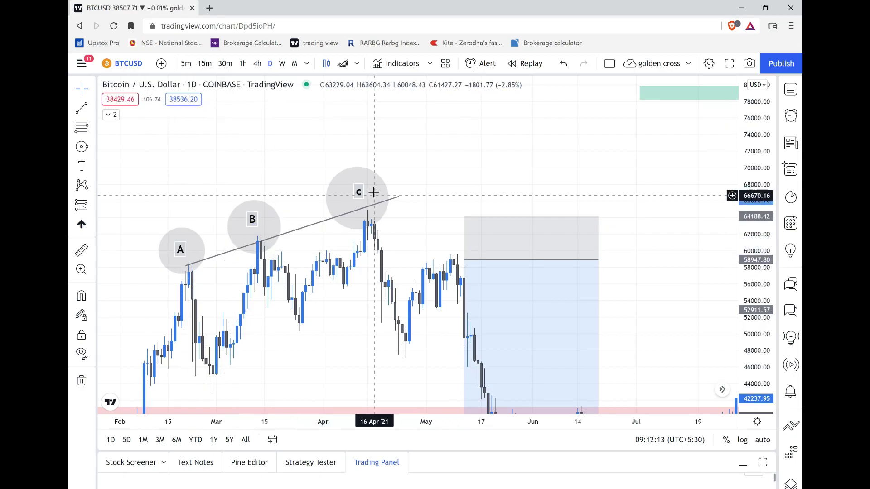
Step: Draw a circle above peak A centred at about 68,028 on 8 Feb '21 with its edge near 13 Feb, and deselect it
{"action": "left_click", "coordinate": [82, 146]}
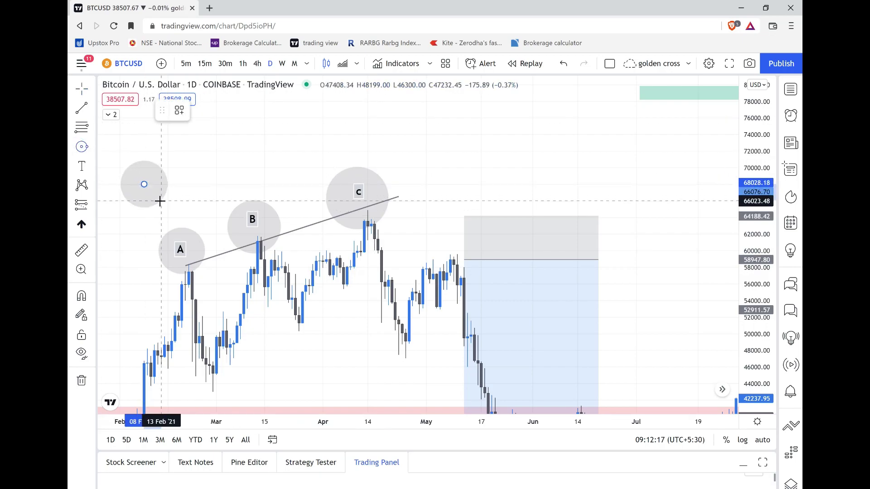
{"action": "left_click", "coordinate": [161, 200]}
{"action": "left_click", "coordinate": [443, 169]}
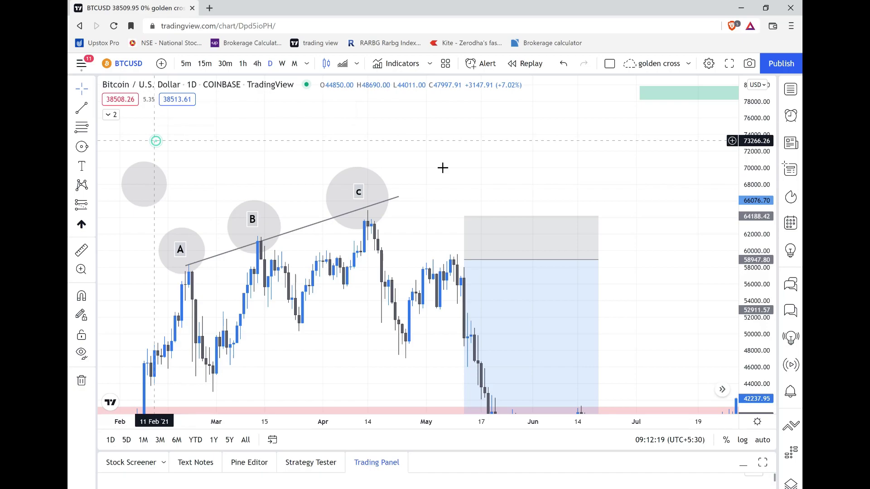
{"action": "left_click_drag", "start_coordinate": [485, 142], "coordinate": [505, 71]}
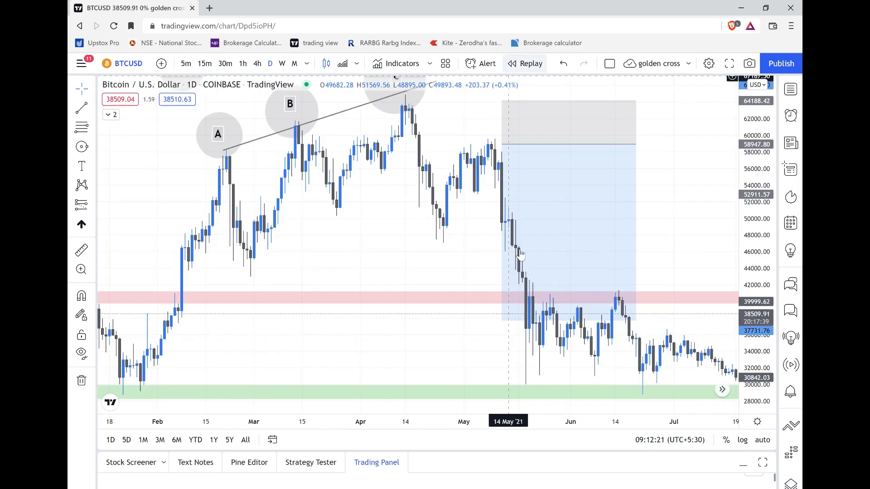
{"action": "scroll", "coordinate": [498, 251], "scroll_direction": "down", "scroll_amount": 2}
{"action": "scroll", "coordinate": [403, 253], "scroll_direction": "up", "scroll_amount": 3}
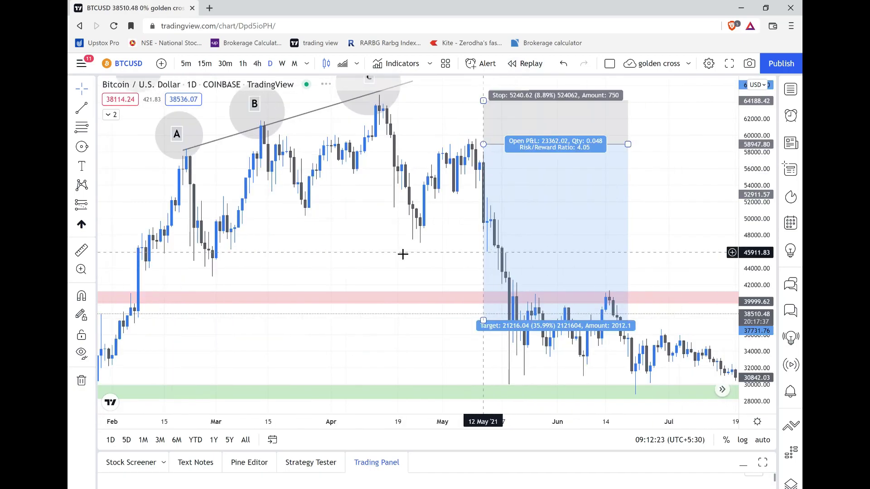
{"action": "scroll", "coordinate": [406, 254], "scroll_direction": "down", "scroll_amount": 3}
{"action": "left_click_drag", "start_coordinate": [760, 232], "coordinate": [760, 260]}
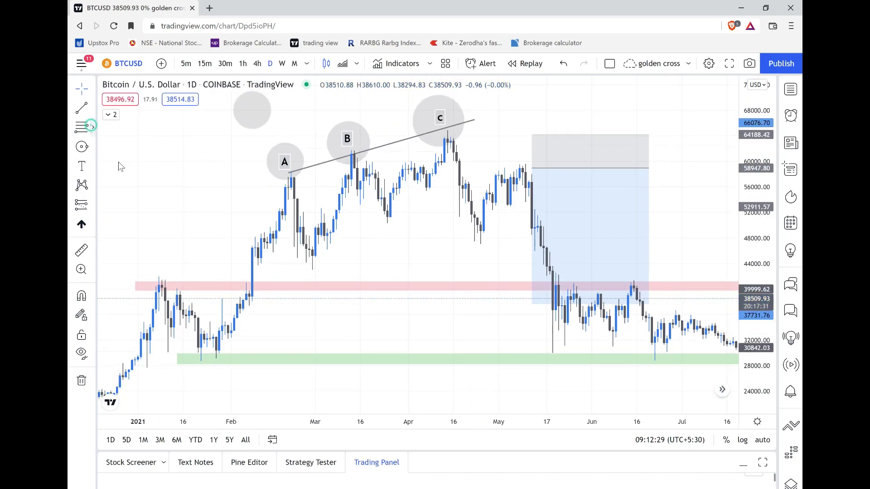
Step: Draw a rectangle zone from about 44,576 on 31 Dec '20 to about 47,014 on 6 Jun '21, and deselect it
{"action": "left_click", "coordinate": [91, 128]}
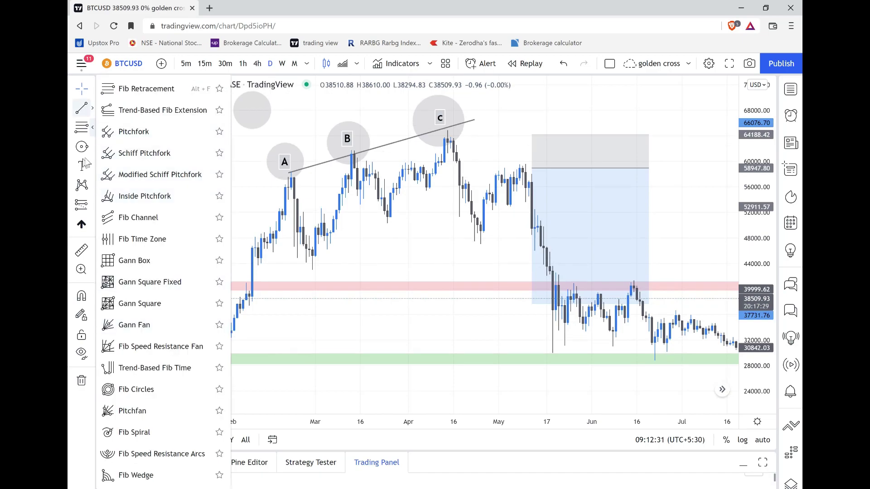
{"action": "left_click", "coordinate": [93, 147]}
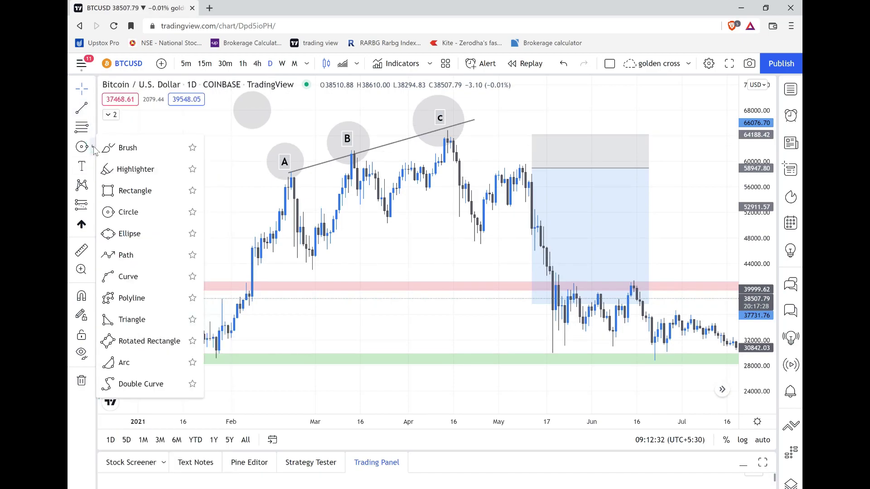
{"action": "left_click", "coordinate": [149, 192]}
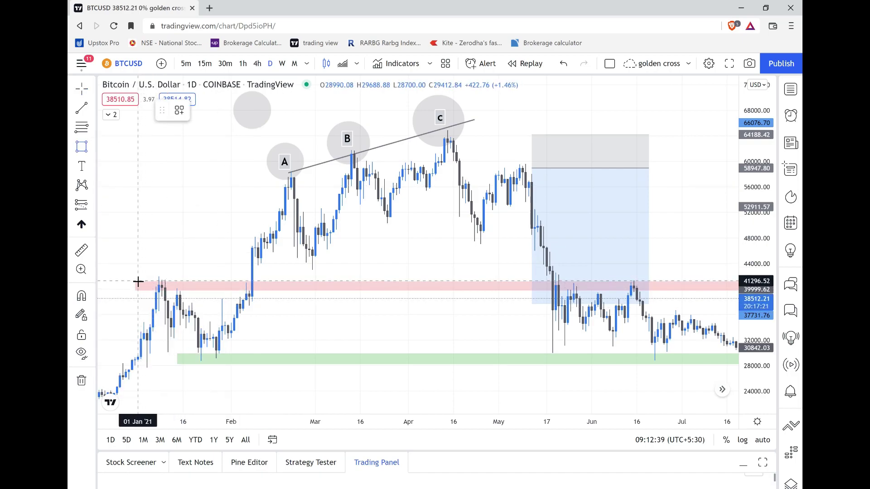
{"action": "left_click_drag", "start_coordinate": [135, 260], "coordinate": [419, 251]}
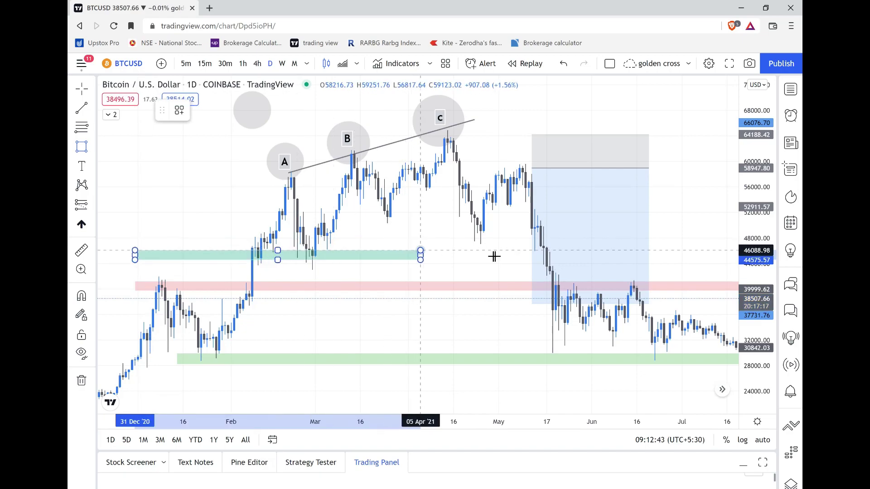
{"action": "left_click_drag", "start_coordinate": [494, 257], "coordinate": [607, 244]}
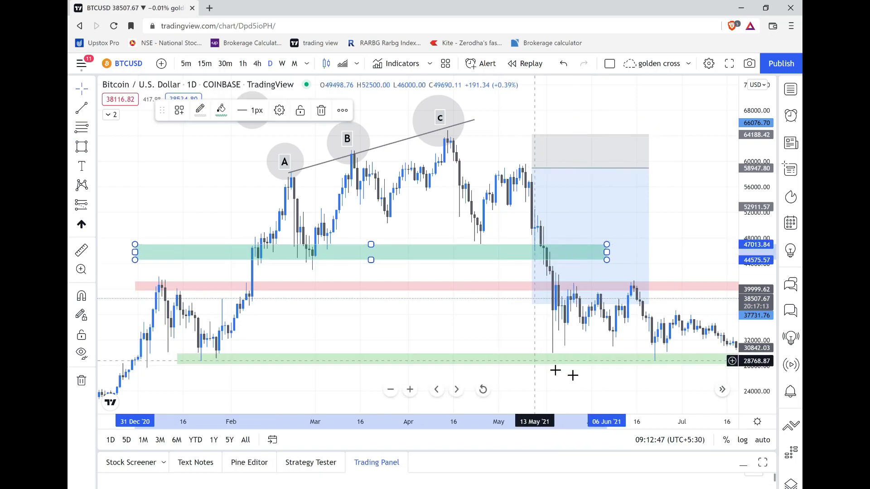
{"action": "left_click_drag", "start_coordinate": [575, 384], "coordinate": [518, 359]}
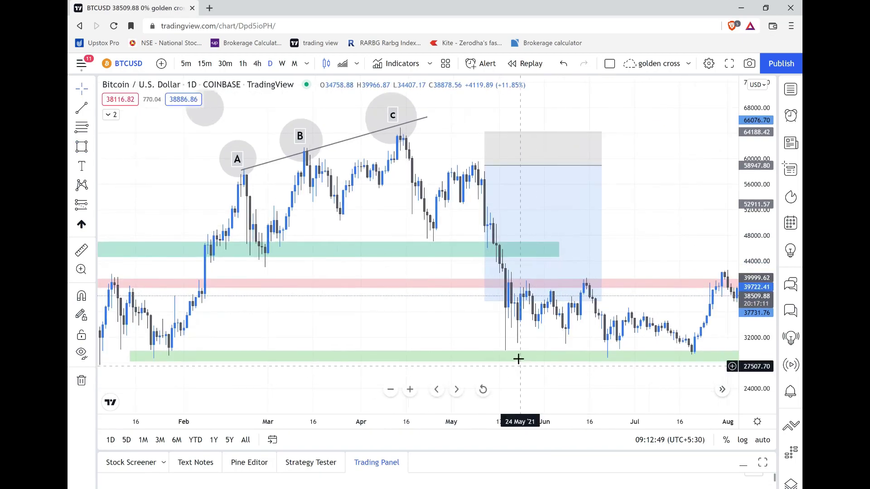
{"action": "left_click", "coordinate": [591, 361]}
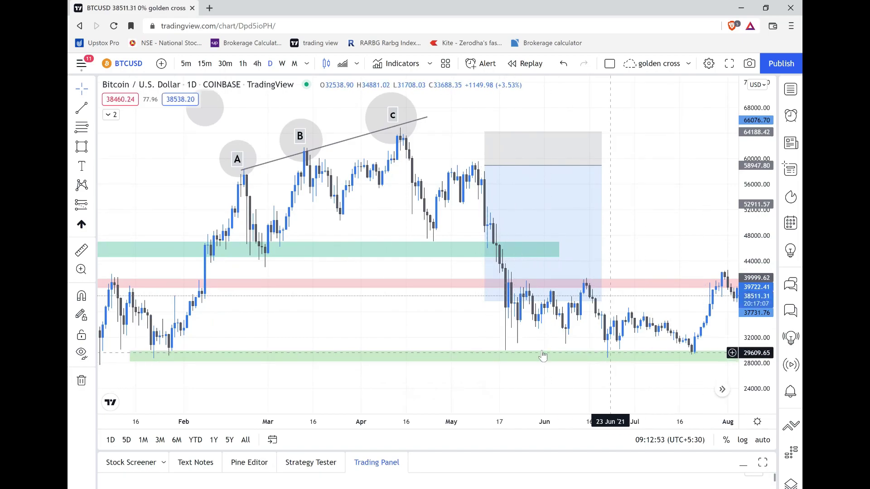
Step: Try to draw a parallel channel above the existing 2022 channel, its base line from about 47,771 on 12 Jan to about 61,139 on 8 May '22
{"action": "left_click_drag", "start_coordinate": [335, 331], "coordinate": [341, 343]}
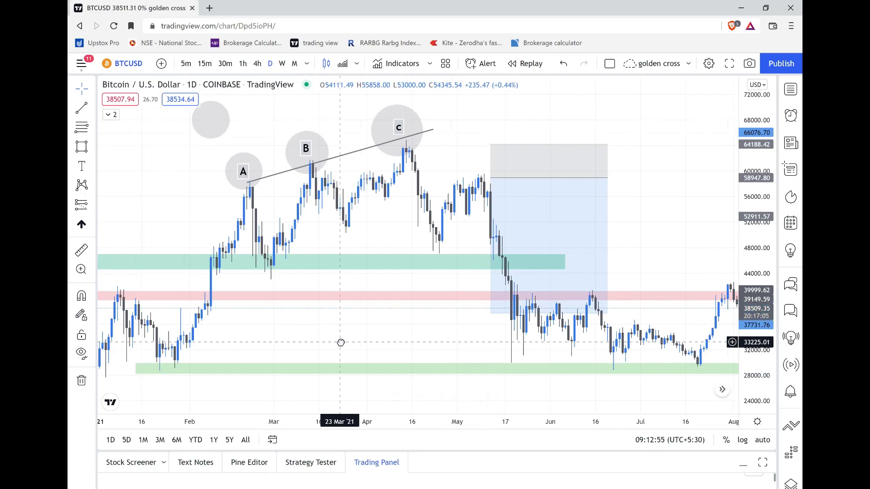
{"action": "left_click_drag", "start_coordinate": [244, 305], "coordinate": [12, 271]}
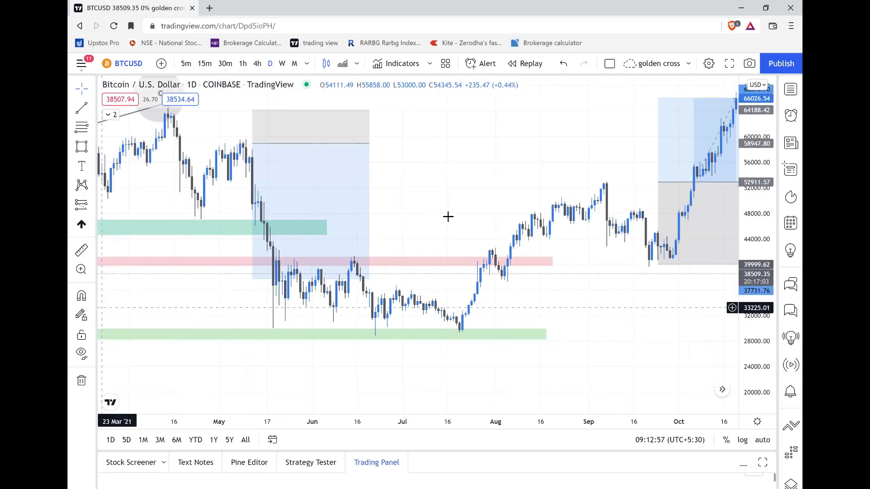
{"action": "left_click_drag", "start_coordinate": [480, 154], "coordinate": [576, 185]}
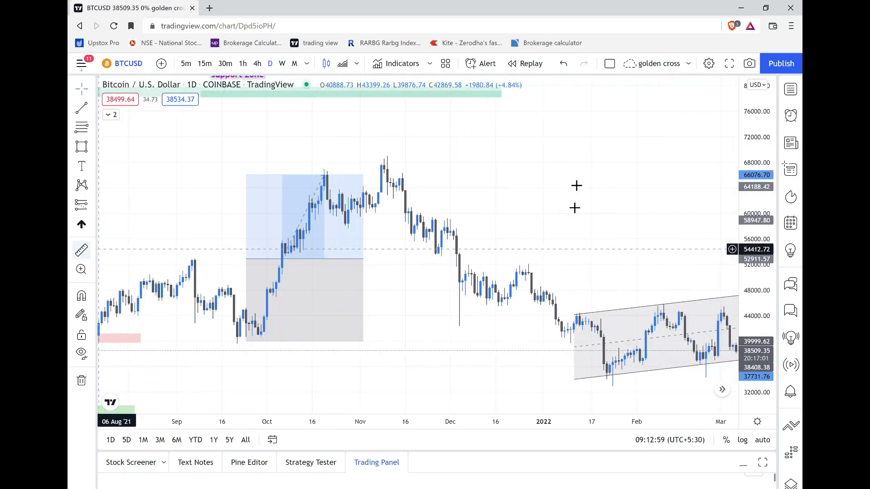
{"action": "left_click_drag", "start_coordinate": [497, 151], "coordinate": [267, 164]}
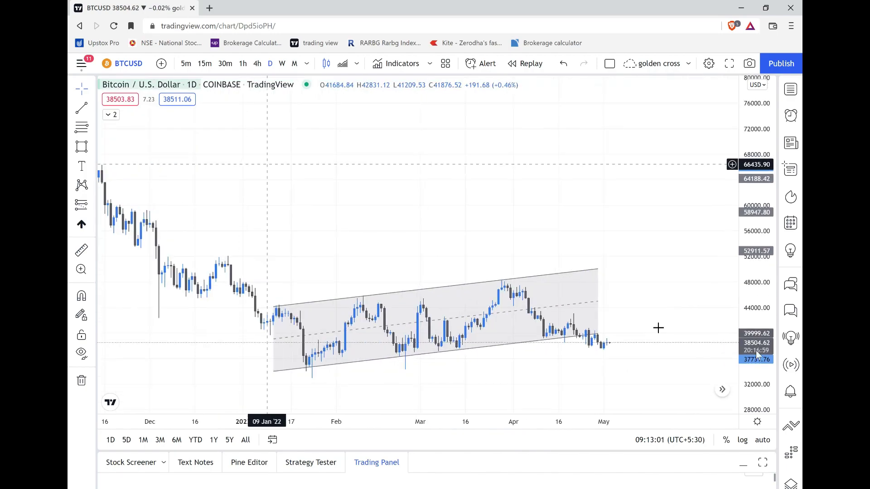
{"action": "left_click_drag", "start_coordinate": [649, 250], "coordinate": [656, 229]}
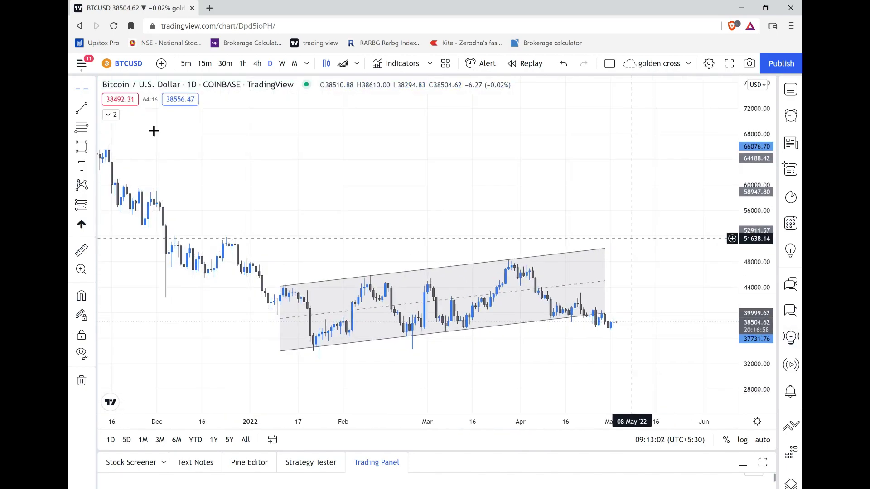
{"action": "left_click", "coordinate": [92, 110]}
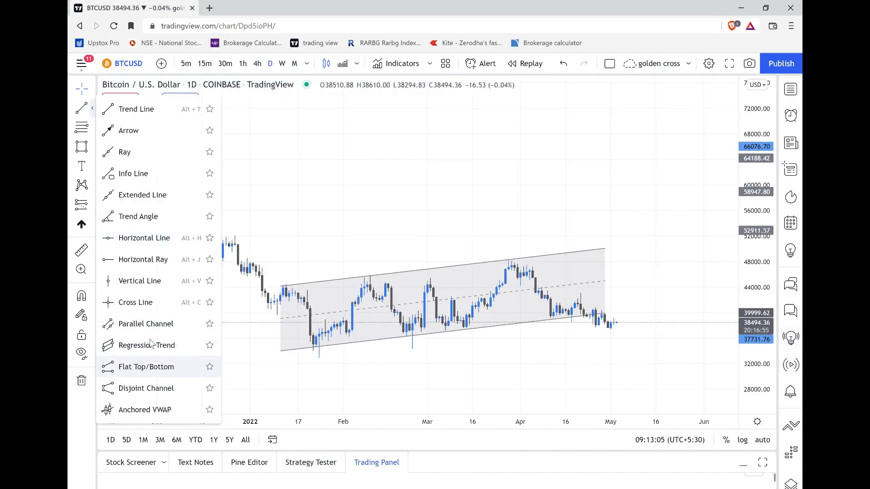
{"action": "left_click", "coordinate": [159, 313]}
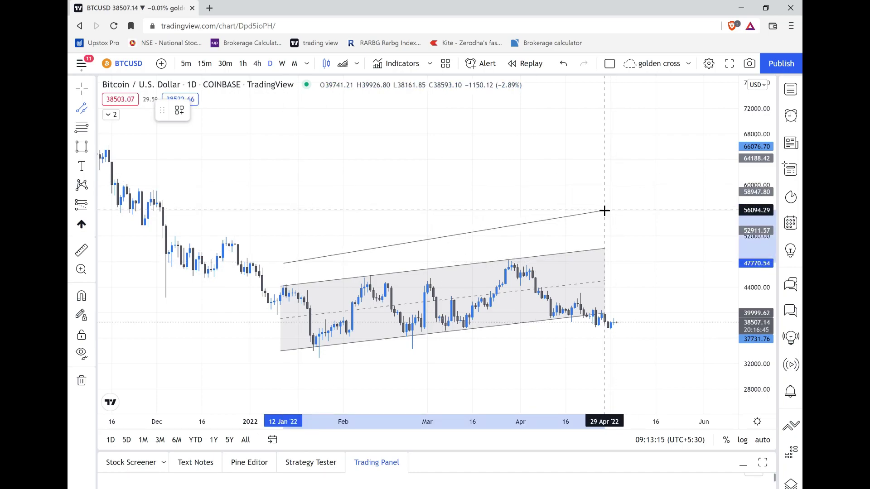
{"action": "key", "text": "Escape"}
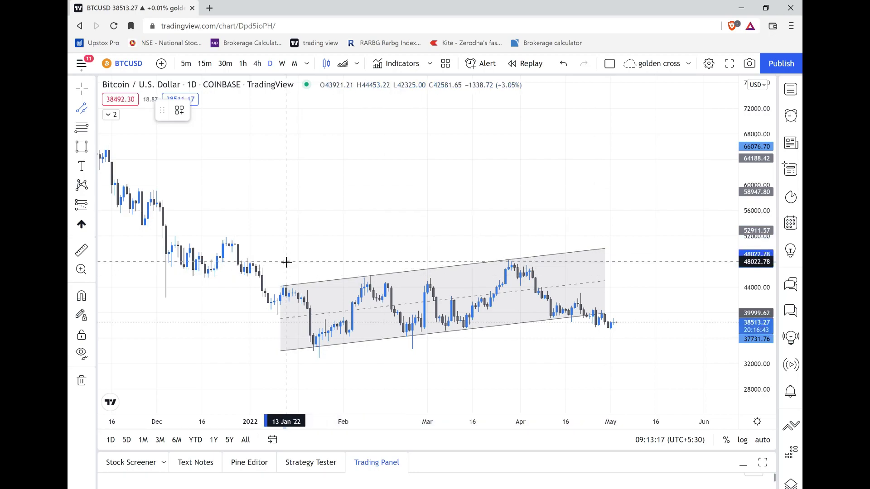
{"action": "left_click", "coordinate": [286, 262]}
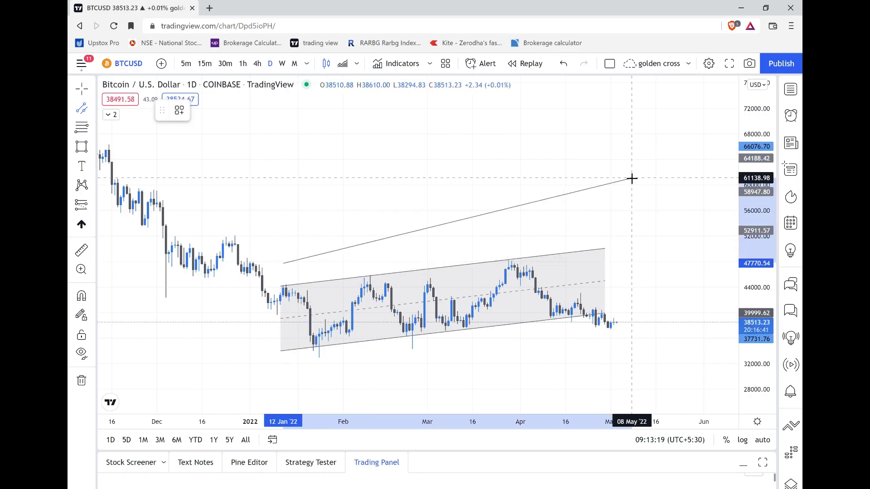
{"action": "left_click", "coordinate": [631, 178]}
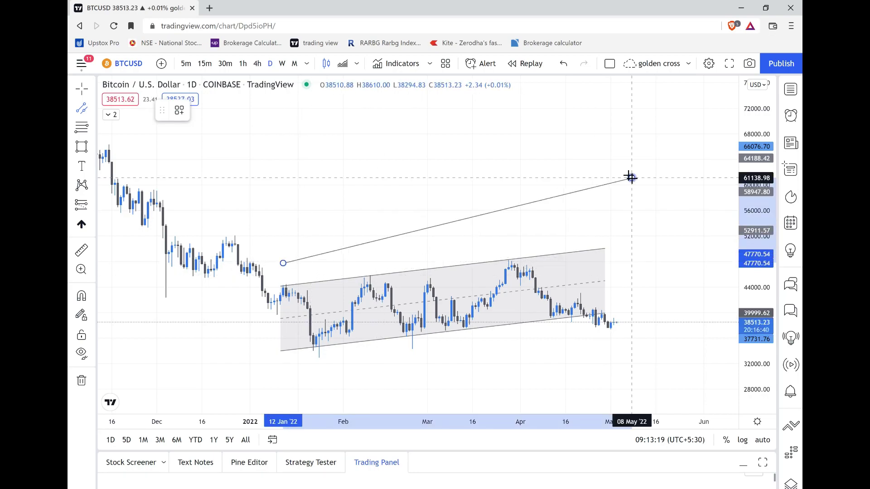
{"action": "left_click", "coordinate": [637, 219]}
{"action": "left_click_drag", "start_coordinate": [636, 218], "coordinate": [642, 229]}
{"action": "key", "text": "Escape"}
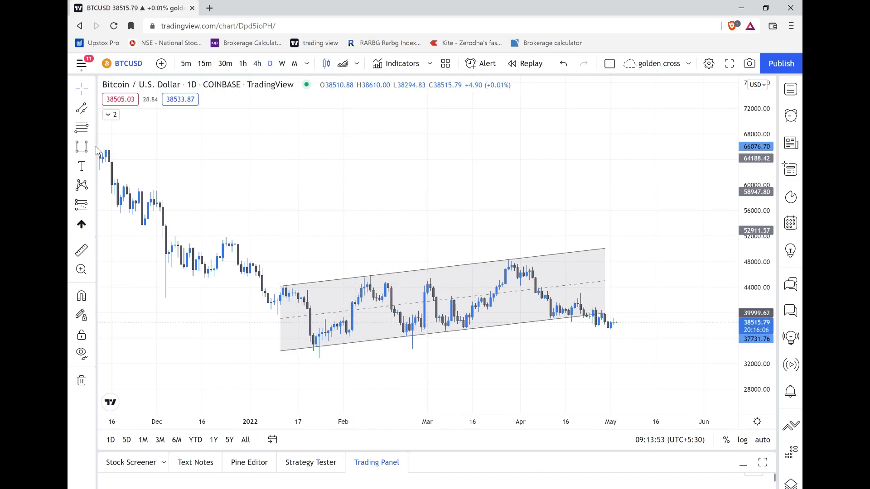
Step: Place a long position with entry at about 52,815 on 13 Nov '21, target at about 68,286 and stop at about 40,624
{"action": "left_click", "coordinate": [93, 205]}
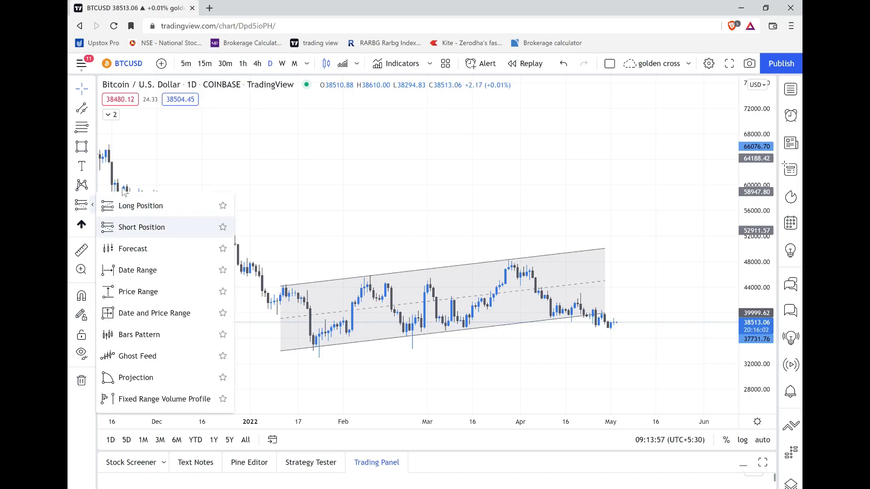
{"action": "left_click", "coordinate": [82, 89]}
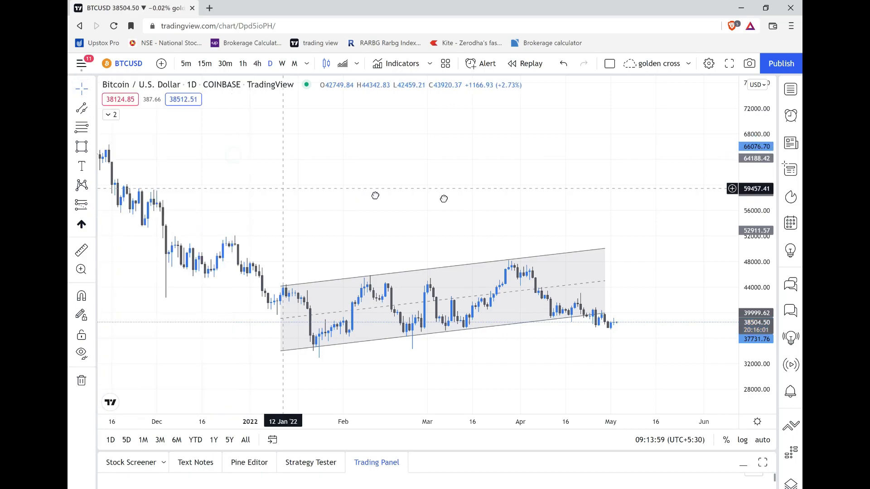
{"action": "left_click_drag", "start_coordinate": [553, 217], "coordinate": [740, 234]}
{"action": "left_click_drag", "start_coordinate": [349, 259], "coordinate": [569, 245]}
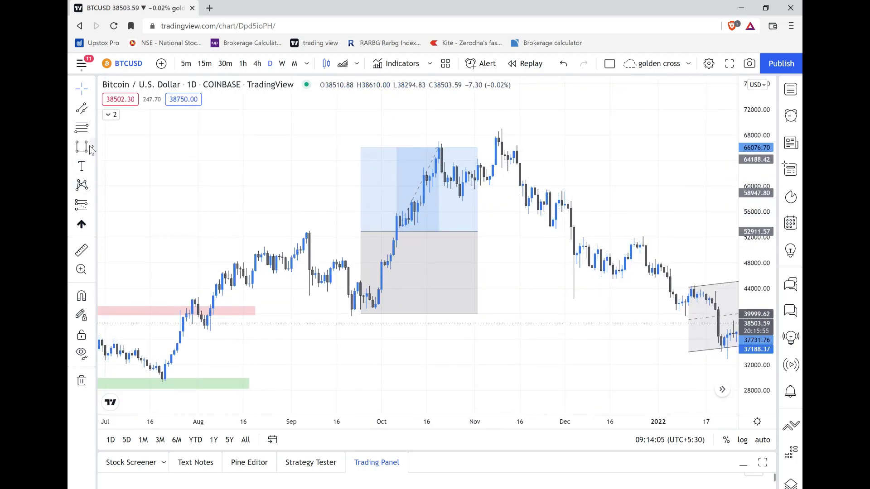
{"action": "left_click", "coordinate": [92, 205]}
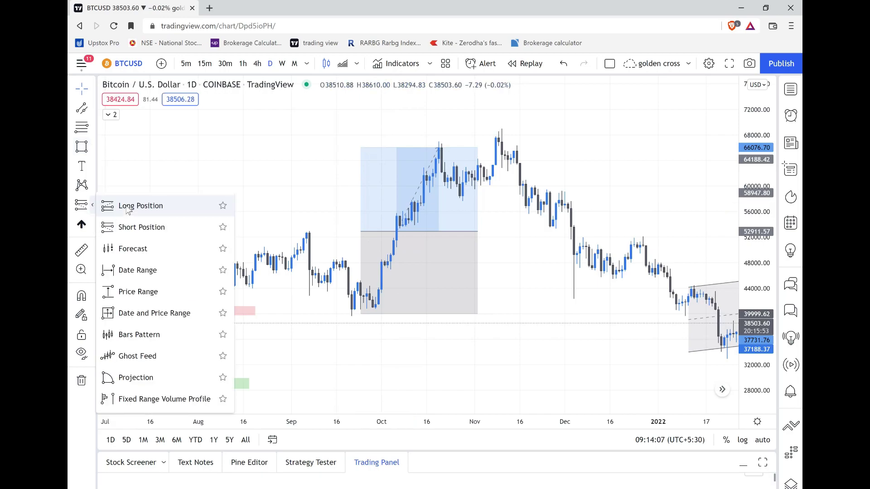
{"action": "left_click", "coordinate": [126, 205]}
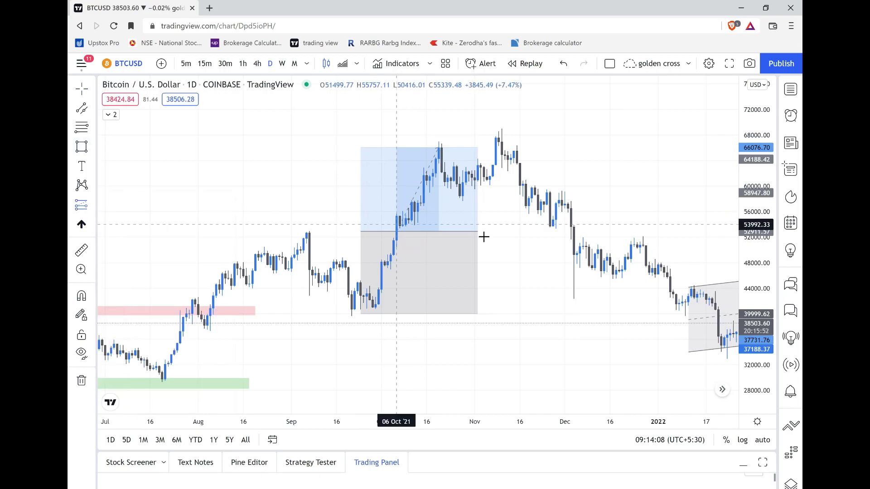
{"action": "left_click", "coordinate": [511, 232]}
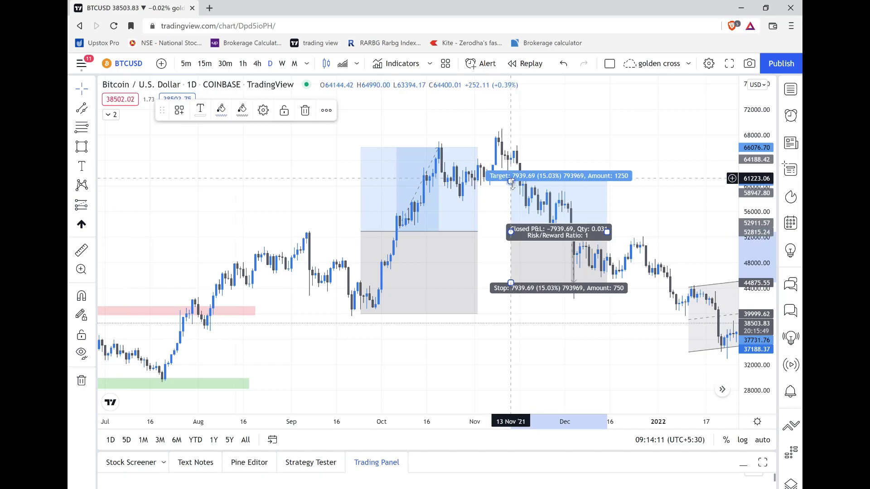
{"action": "left_click_drag", "start_coordinate": [511, 182], "coordinate": [521, 133]}
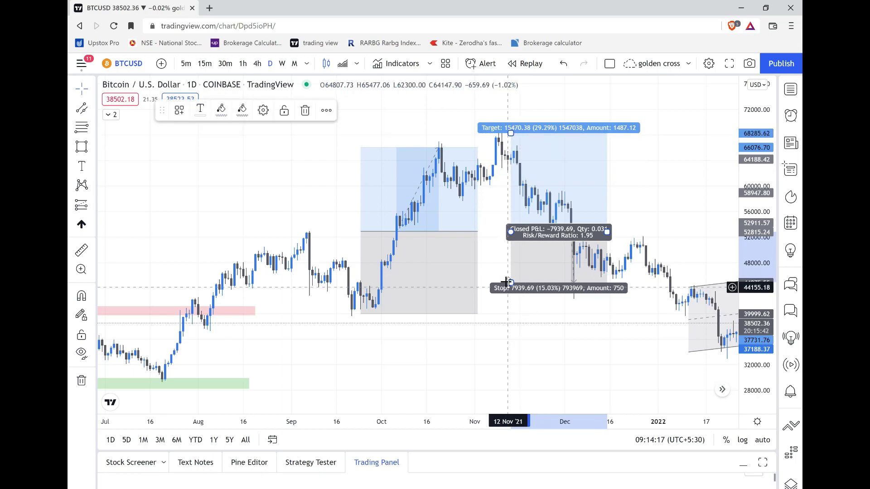
{"action": "left_click_drag", "start_coordinate": [520, 290], "coordinate": [524, 310]}
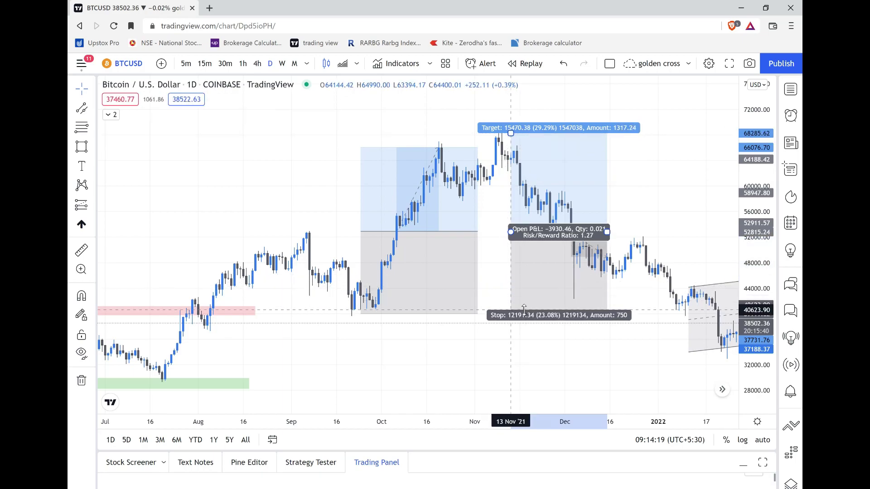
Step: Colour the target area of the November long position green, and deselect the position
{"action": "left_click", "coordinate": [222, 110]}
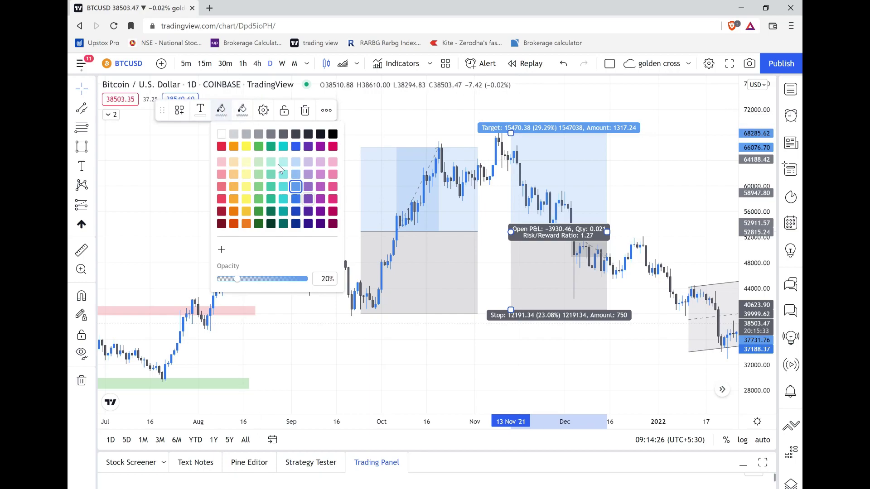
{"action": "left_click", "coordinate": [259, 147]}
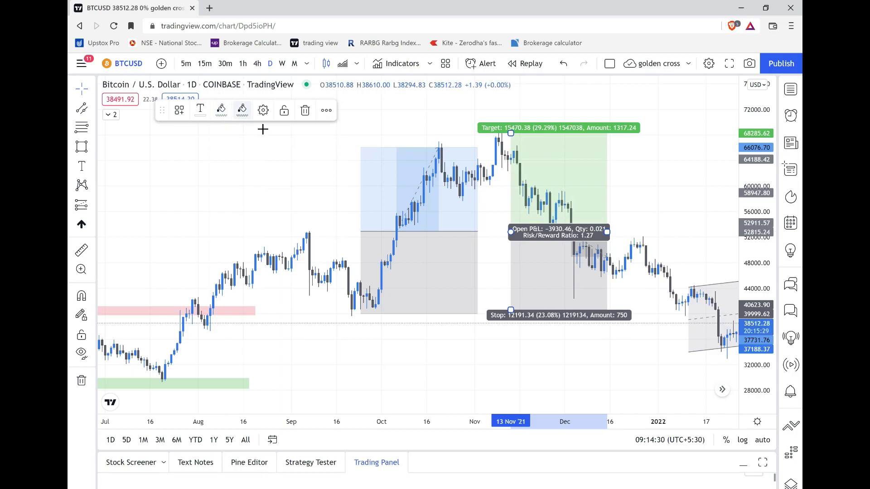
{"action": "left_click", "coordinate": [638, 172]}
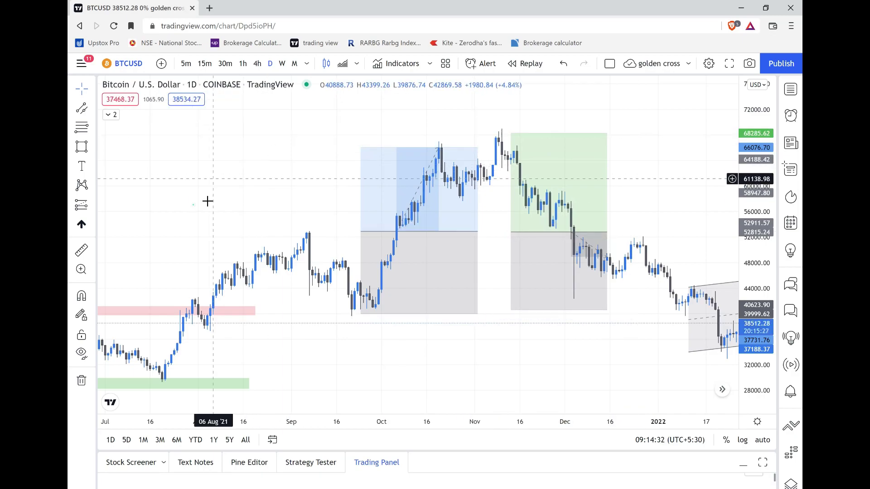
Step: Place a short position with entry at about 58,869 on 22 Jul '21, stop at about 64,250 and target at about 41,885, and deselect it
{"action": "left_click_drag", "start_coordinate": [205, 200], "coordinate": [586, 191]}
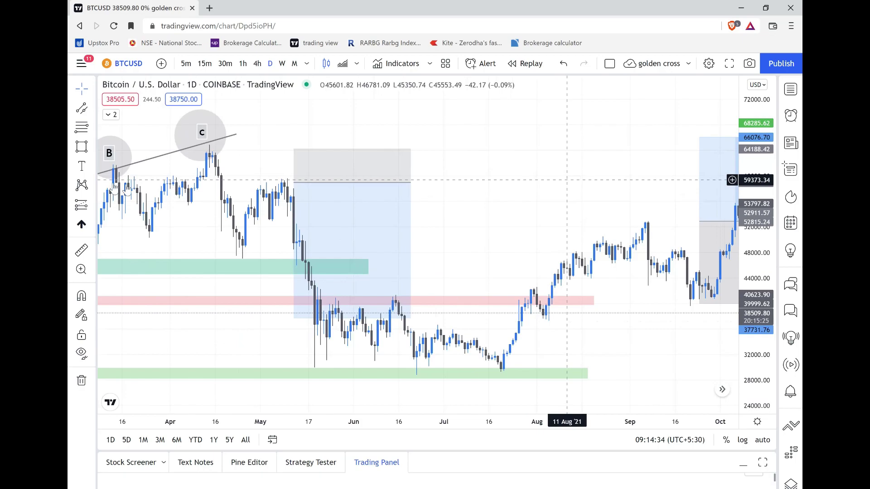
{"action": "left_click", "coordinate": [92, 204]}
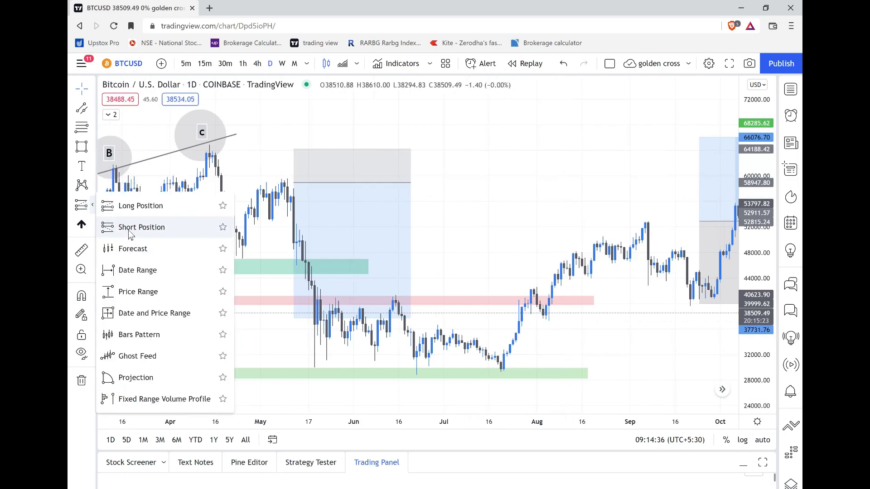
{"action": "left_click", "coordinate": [131, 228]}
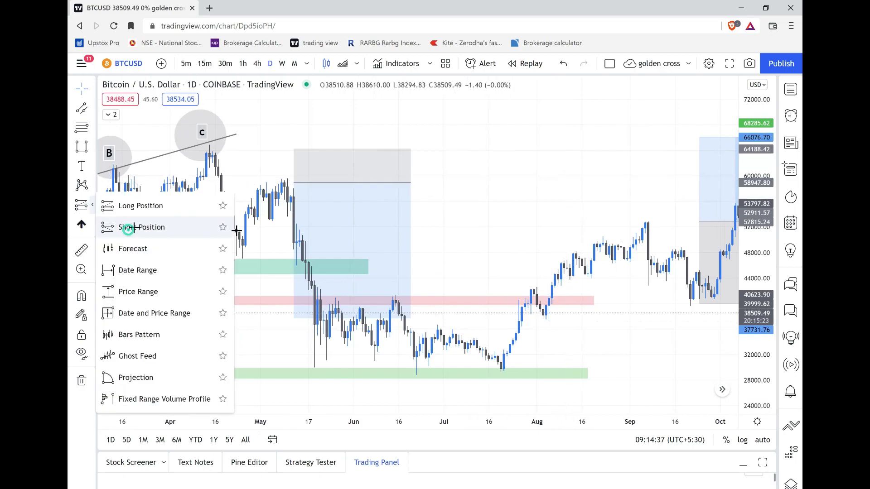
{"action": "left_click", "coordinate": [507, 184]}
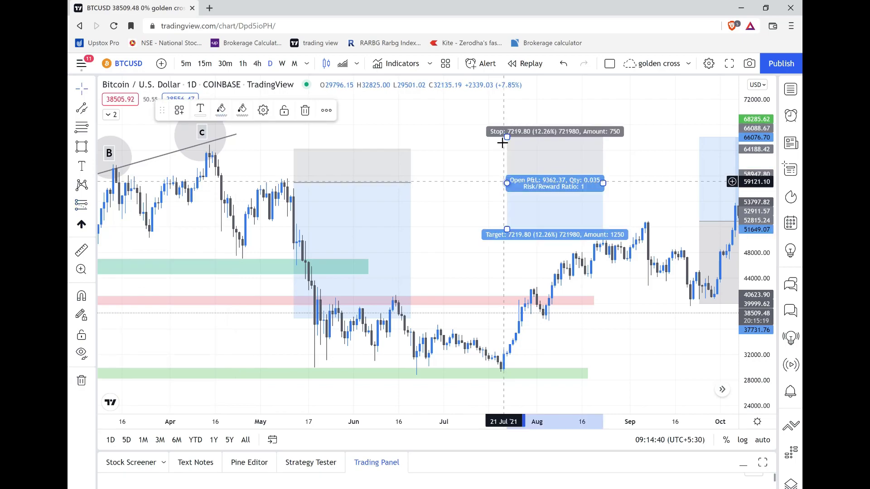
{"action": "left_click_drag", "start_coordinate": [507, 138], "coordinate": [507, 149]}
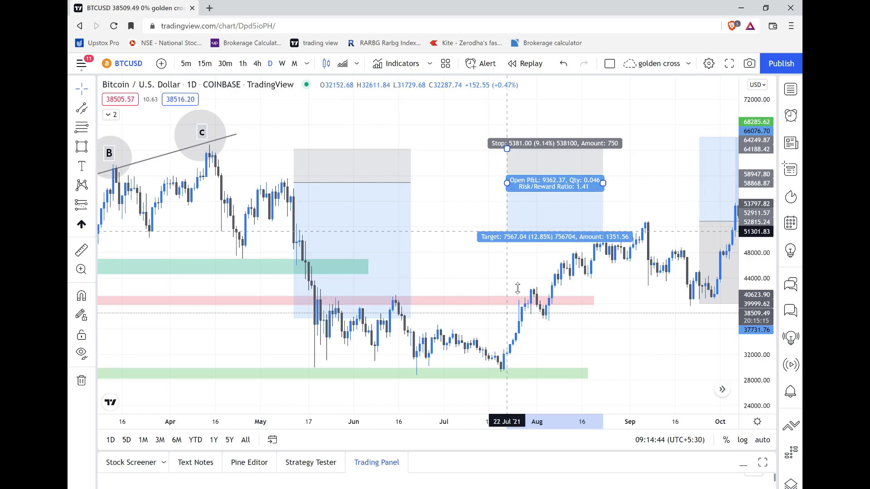
{"action": "left_click_drag", "start_coordinate": [507, 228], "coordinate": [507, 297]}
{"action": "left_click", "coordinate": [452, 224]}
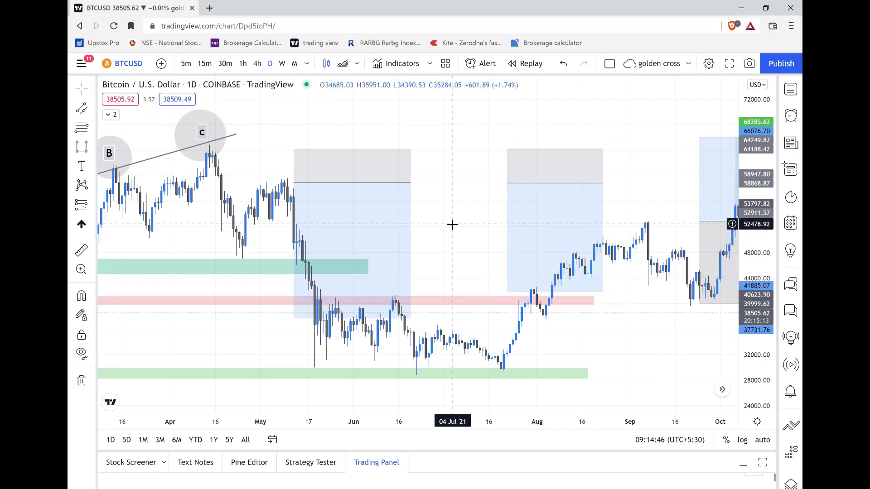
Step: Remove all drawings from the daily BTCUSD chart
{"action": "left_click_drag", "start_coordinate": [354, 131], "coordinate": [387, 218]}
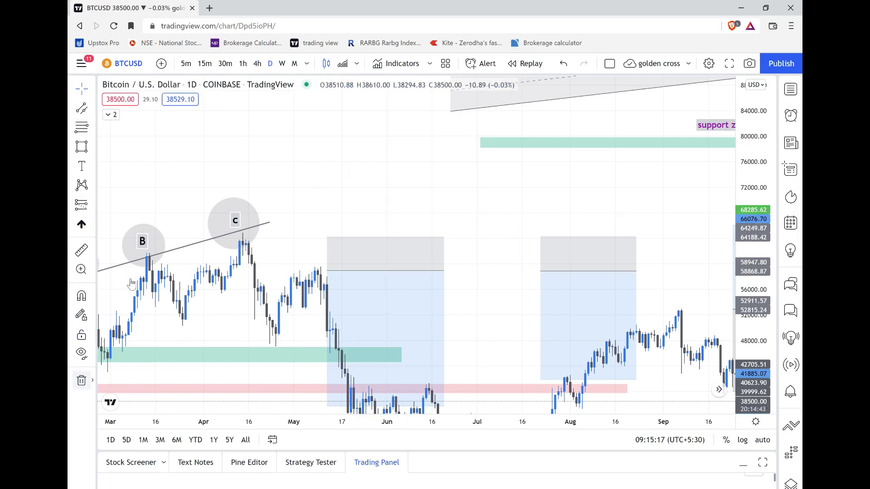
{"action": "left_click", "coordinate": [86, 383]}
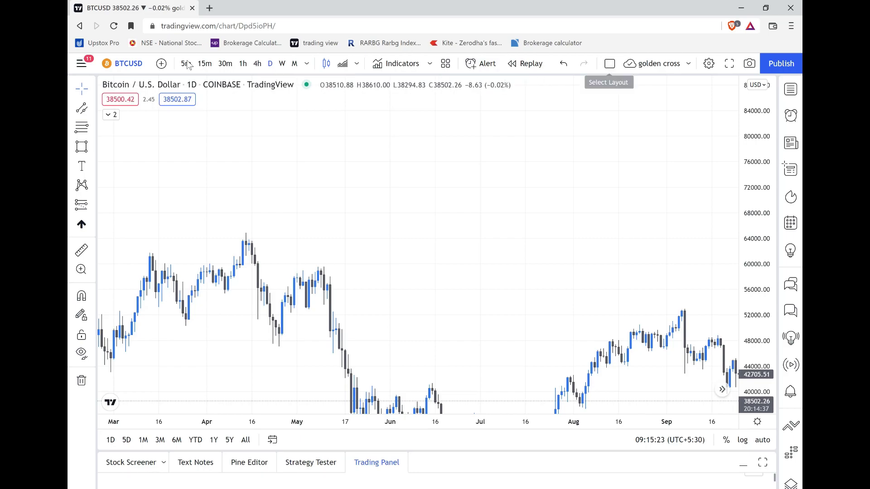
Step: View the Bitcoin chart in the monthly timeframe, and set it to weekly
{"action": "left_click", "coordinate": [294, 64]}
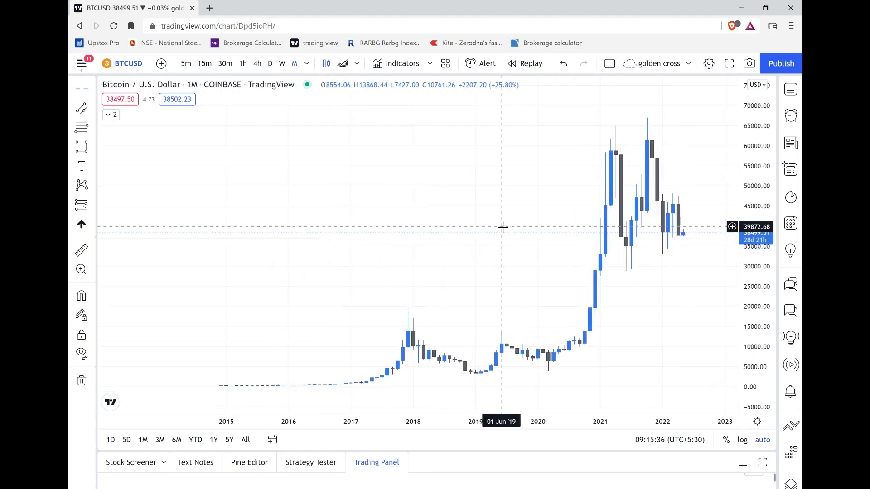
{"action": "scroll", "coordinate": [427, 190], "scroll_direction": "up", "scroll_amount": 5}
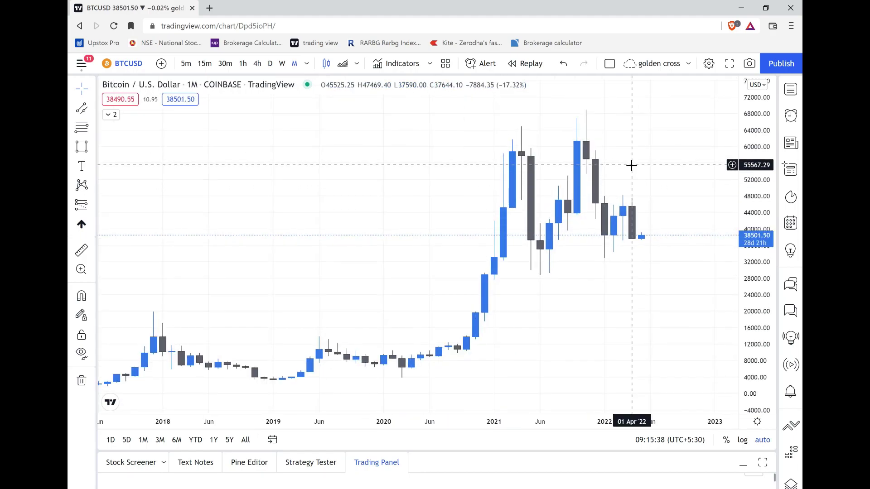
{"action": "left_click", "coordinate": [282, 66]}
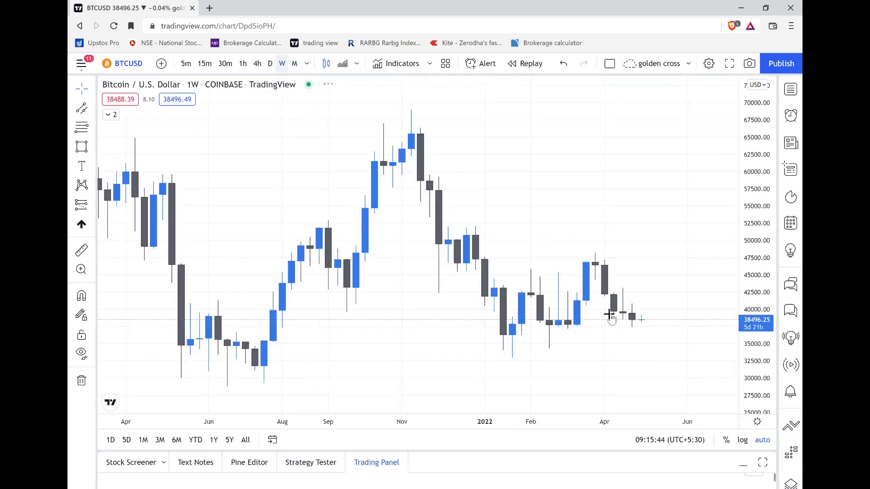
{"action": "scroll", "coordinate": [587, 308], "scroll_direction": "down", "scroll_amount": 5}
{"action": "scroll", "coordinate": [585, 305], "scroll_direction": "up", "scroll_amount": 2}
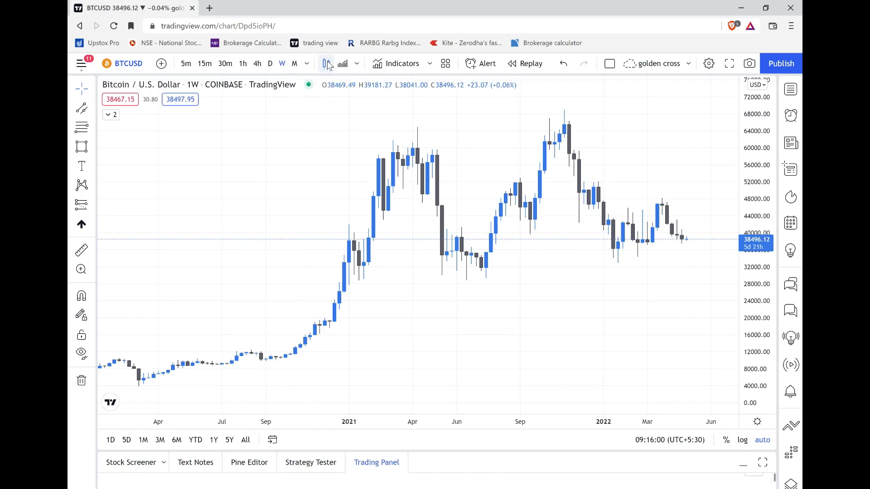
Step: Show the weekly Bitcoin prices as an area chart, and return the chart type to candles
{"action": "left_click", "coordinate": [357, 65]}
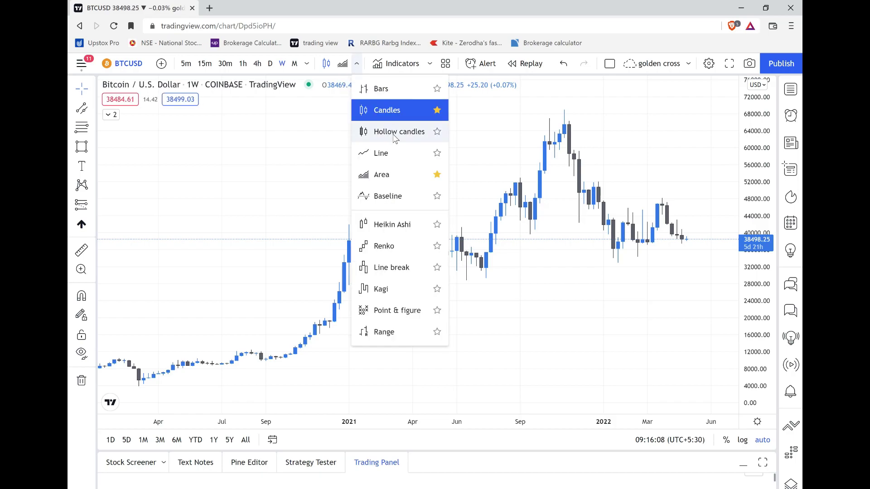
{"action": "left_click", "coordinate": [399, 179]}
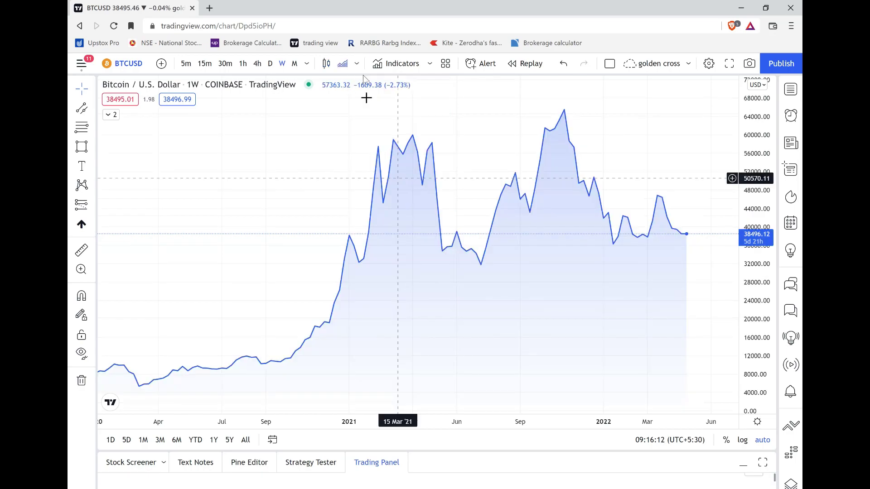
{"action": "left_click", "coordinate": [357, 63]}
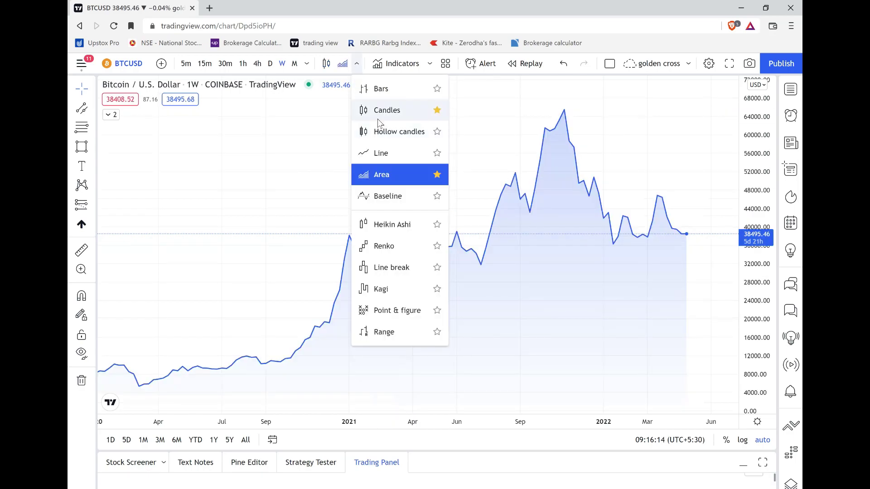
{"action": "left_click", "coordinate": [372, 112]}
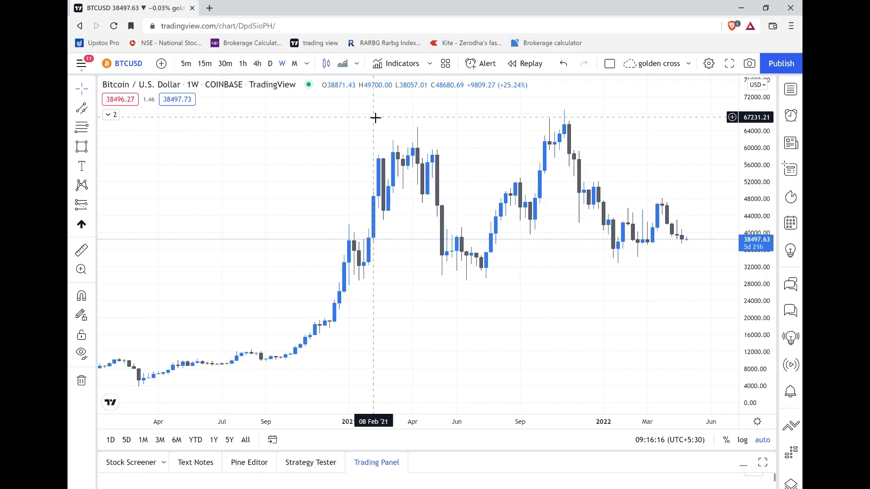
{"action": "scroll", "coordinate": [496, 291], "scroll_direction": "up", "scroll_amount": 1}
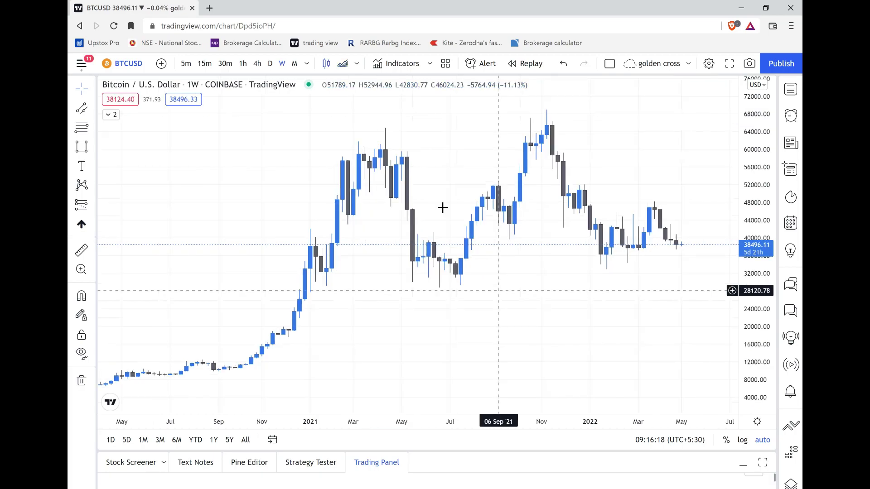
{"action": "scroll", "coordinate": [498, 229], "scroll_direction": "up", "scroll_amount": 1}
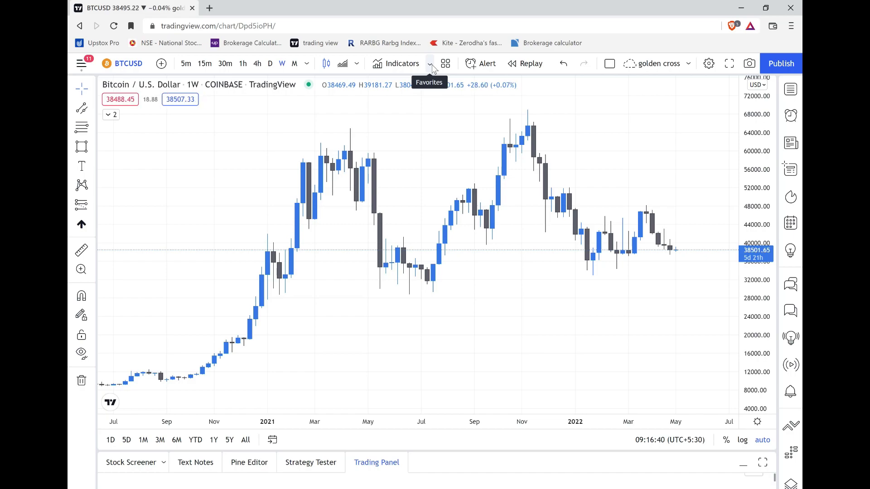
Step: Search the indicators for "ema" and add Moving Average Exponential to the weekly Bitcoin chart
{"action": "left_click", "coordinate": [432, 66]}
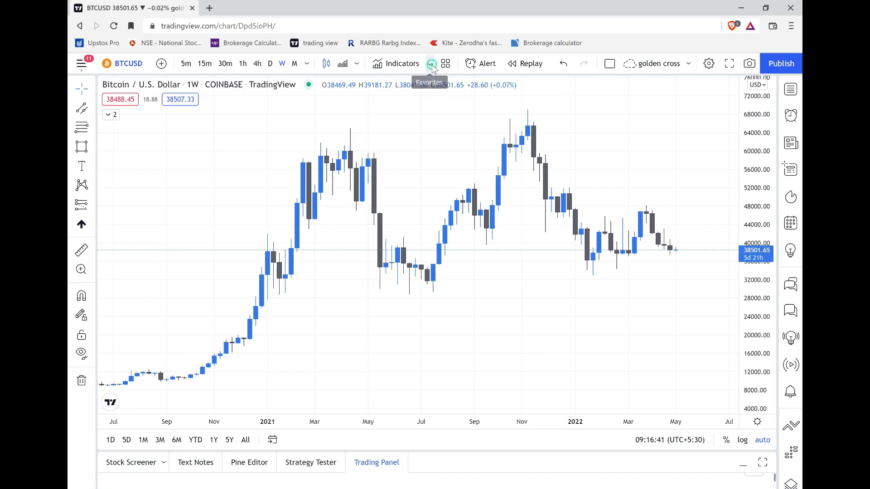
{"action": "left_click", "coordinate": [397, 66]}
{"action": "left_click", "coordinate": [404, 65]}
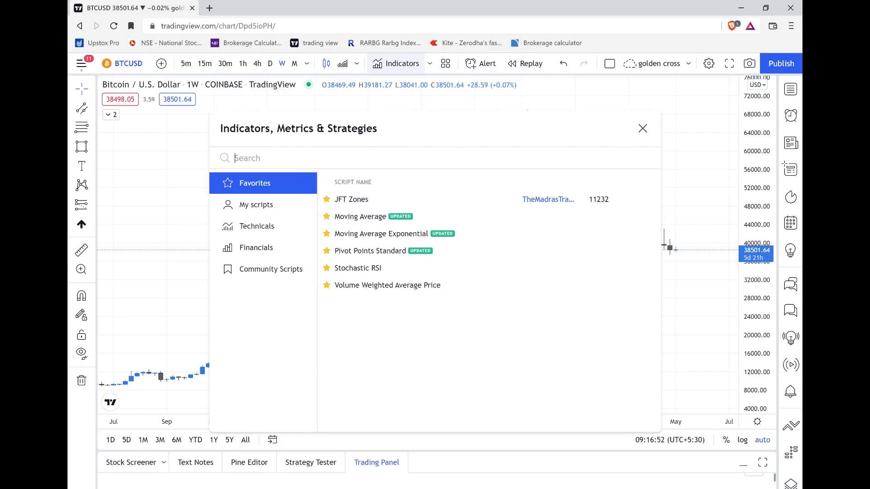
{"action": "type", "text": "ema"}
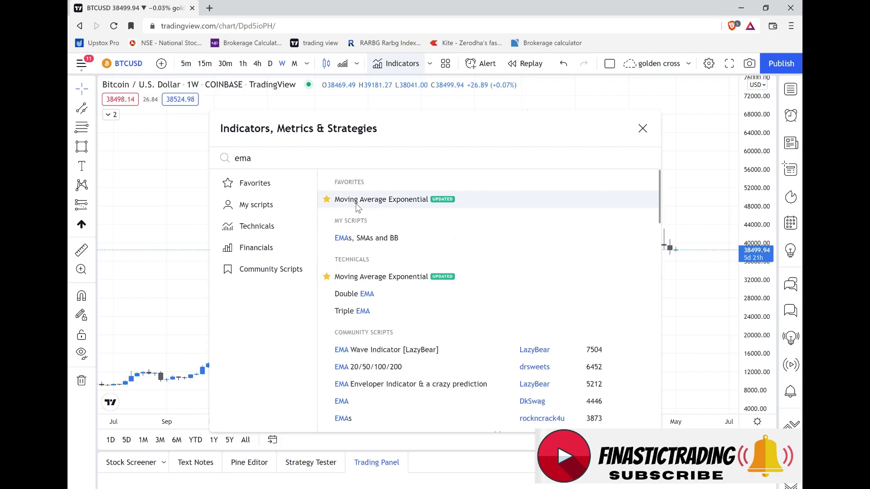
{"action": "left_click", "coordinate": [401, 202]}
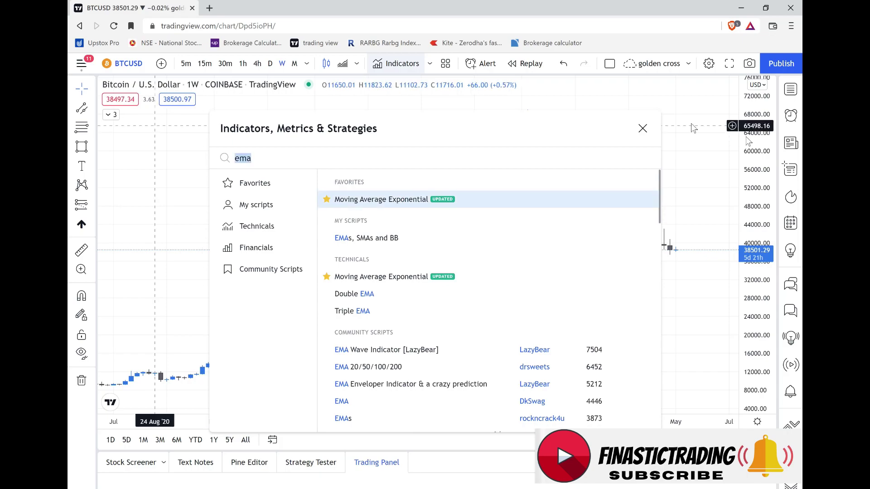
{"action": "left_click", "coordinate": [642, 130]}
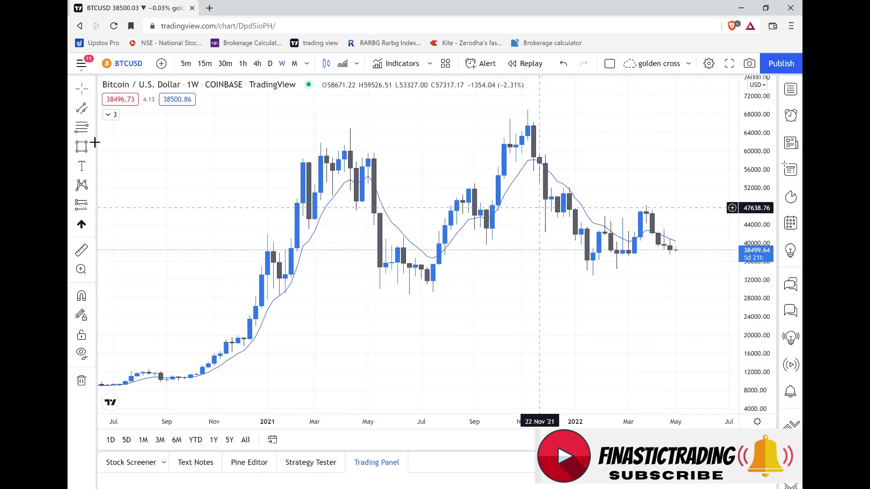
Step: Set the length of the newly added 9-period EMA indicator to 21
{"action": "left_click", "coordinate": [111, 114]}
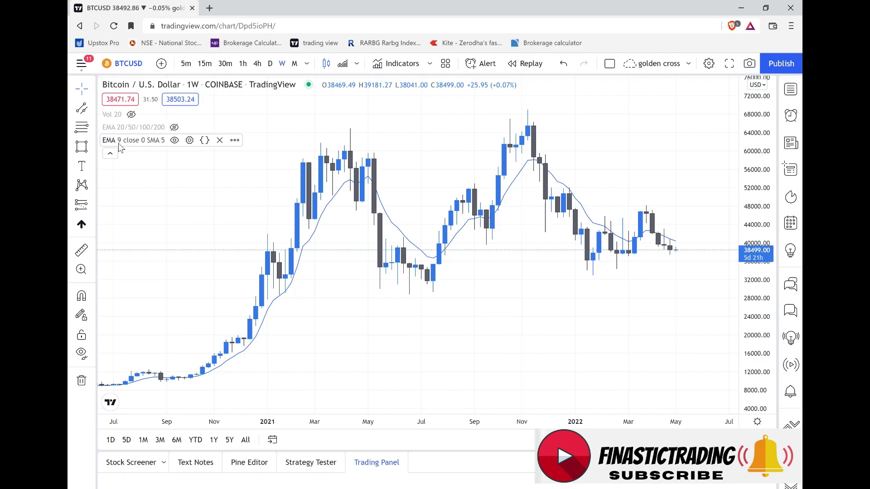
{"action": "left_click", "coordinate": [189, 141]}
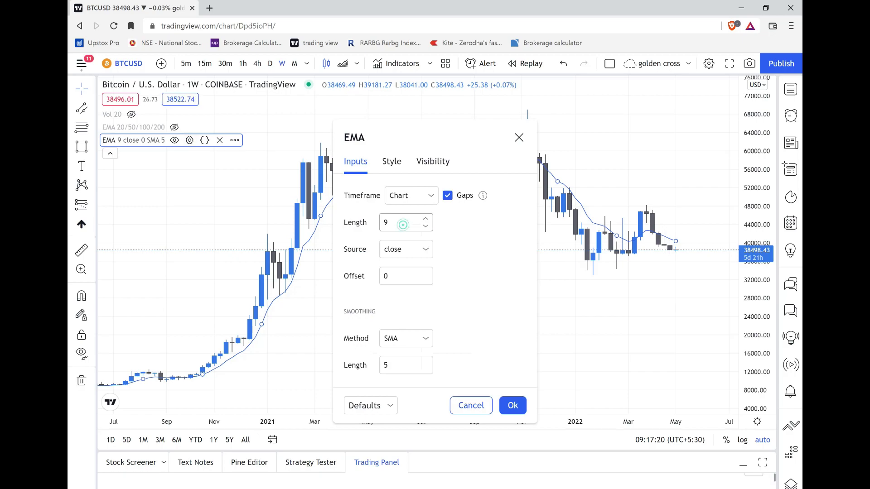
{"action": "left_click_drag", "start_coordinate": [403, 225], "coordinate": [376, 224]}
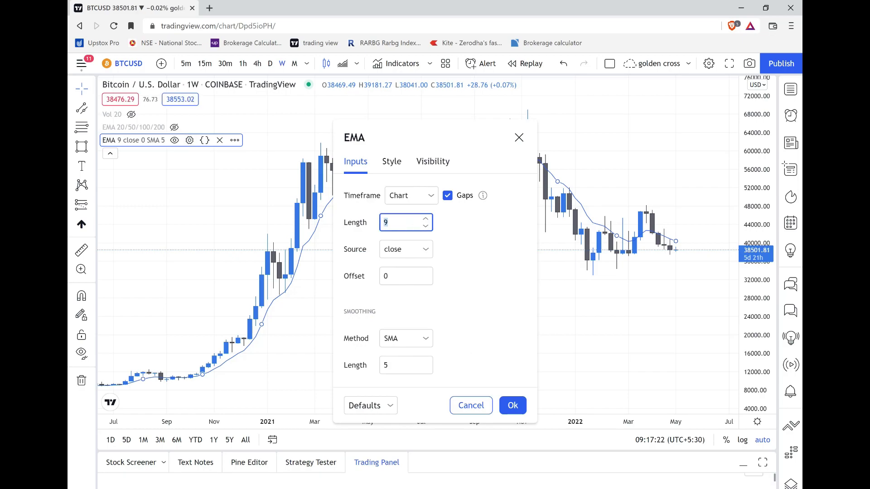
{"action": "type", "text": "21"}
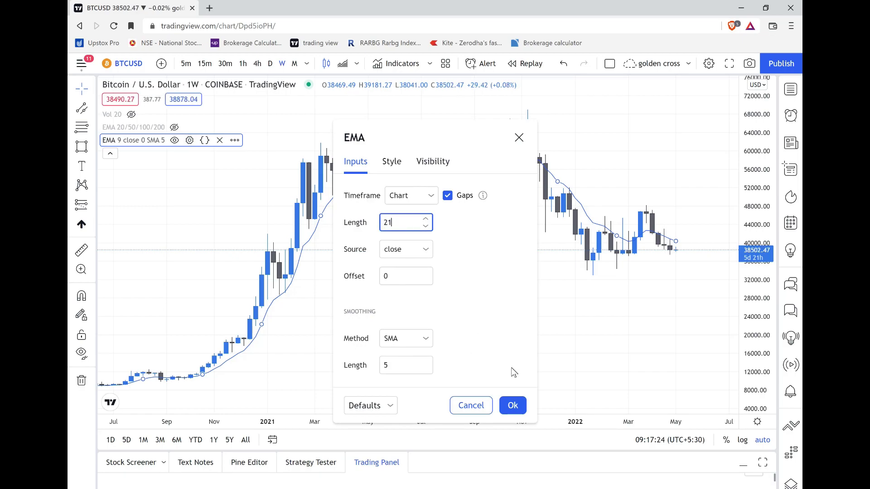
{"action": "left_click", "coordinate": [513, 405]}
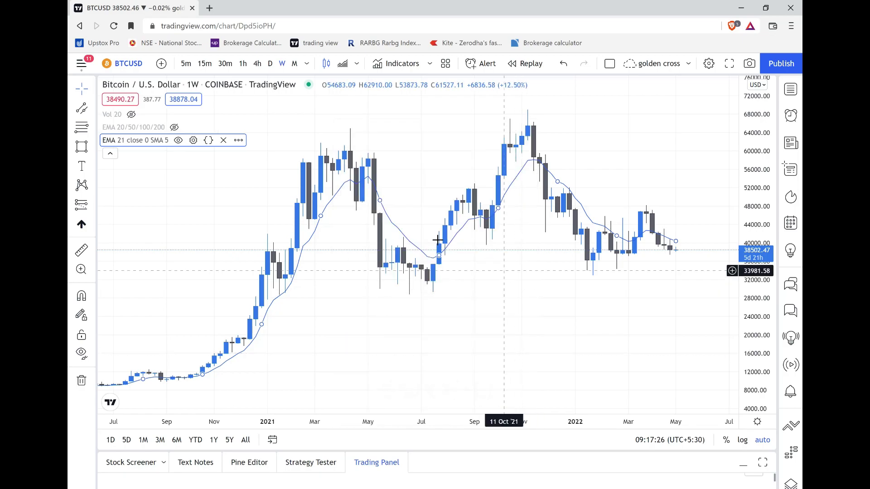
Step: Style the 21-period EMA line orange with the thickest line setting
{"action": "left_click", "coordinate": [194, 141]}
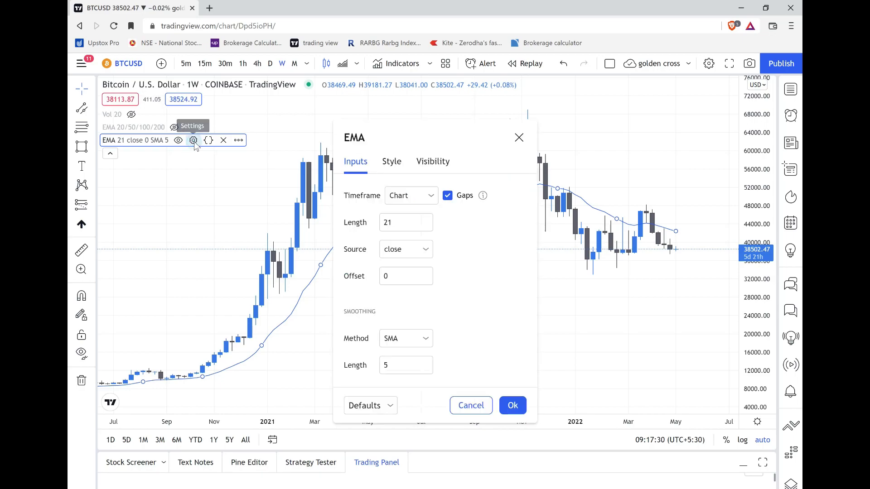
{"action": "left_click", "coordinate": [396, 166]}
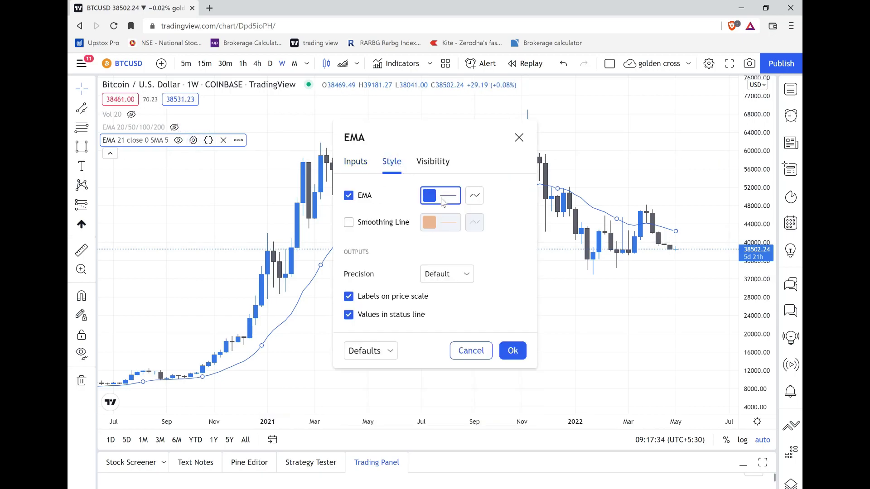
{"action": "left_click", "coordinate": [442, 200]}
{"action": "left_click", "coordinate": [444, 231]}
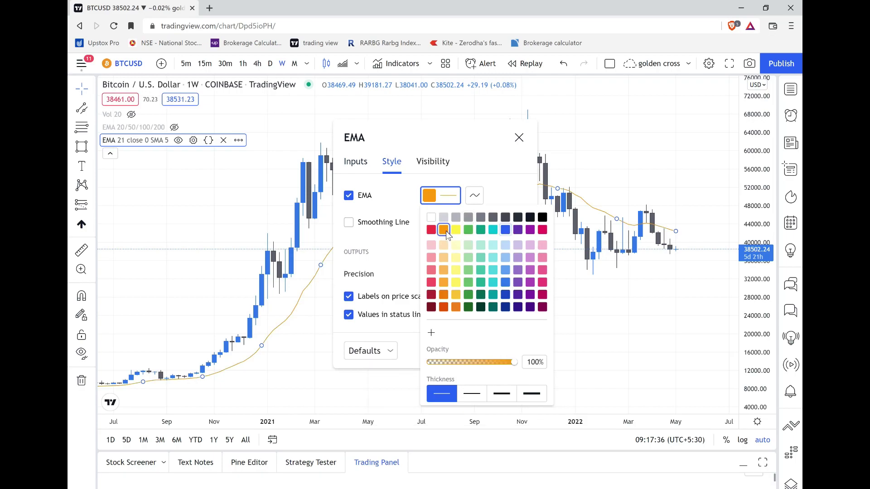
{"action": "left_click", "coordinate": [528, 393]}
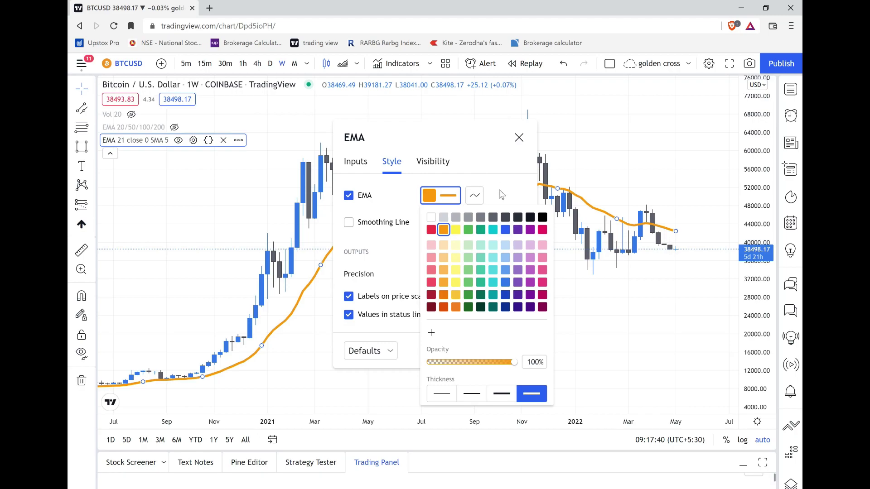
{"action": "left_click", "coordinate": [501, 191]}
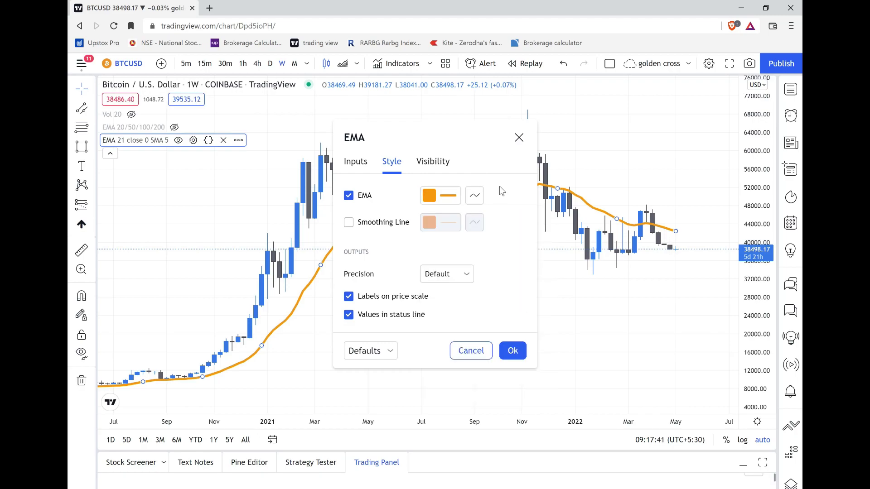
{"action": "left_click", "coordinate": [514, 352]}
{"action": "left_click_drag", "start_coordinate": [538, 283], "coordinate": [390, 221]}
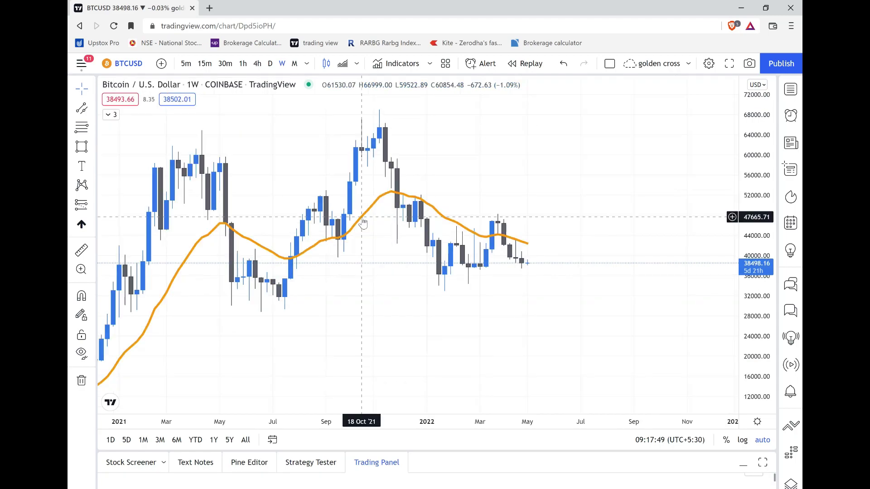
Step: Add the Binance crypto symbol SOLUSDT to the watchlist
{"action": "left_click", "coordinate": [791, 91]}
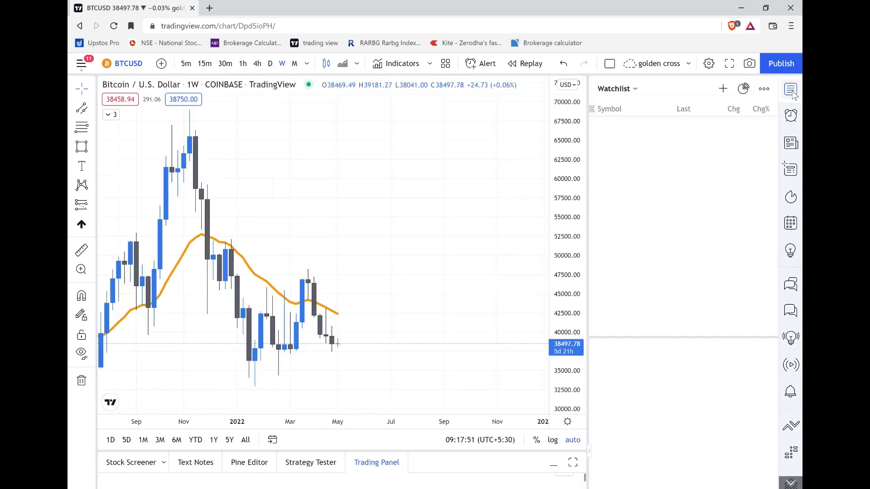
{"action": "left_click", "coordinate": [792, 93]}
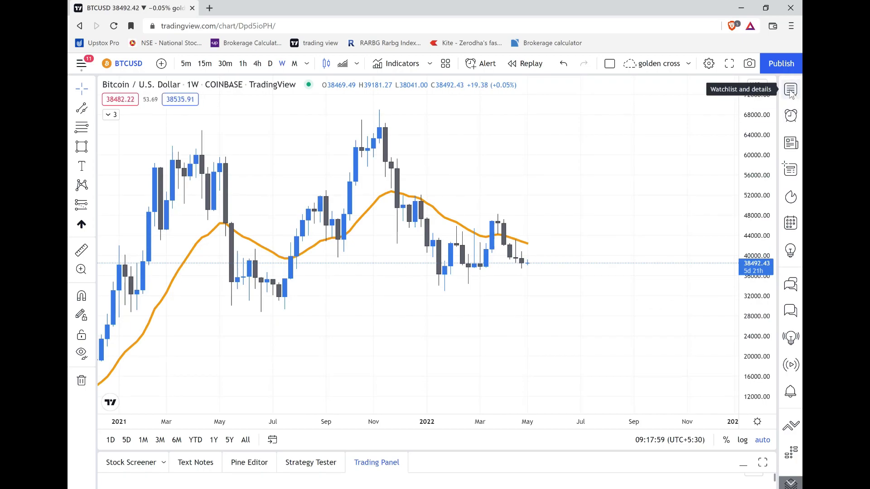
{"action": "left_click", "coordinate": [790, 90]}
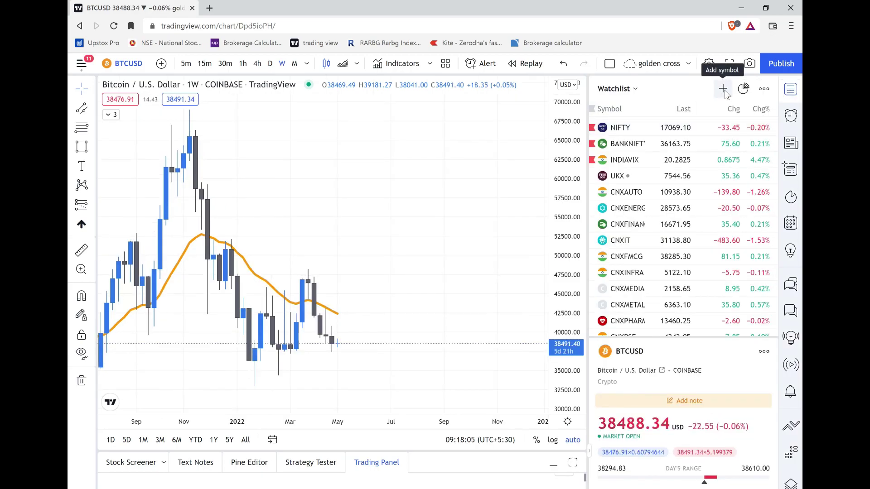
{"action": "left_click", "coordinate": [724, 90]}
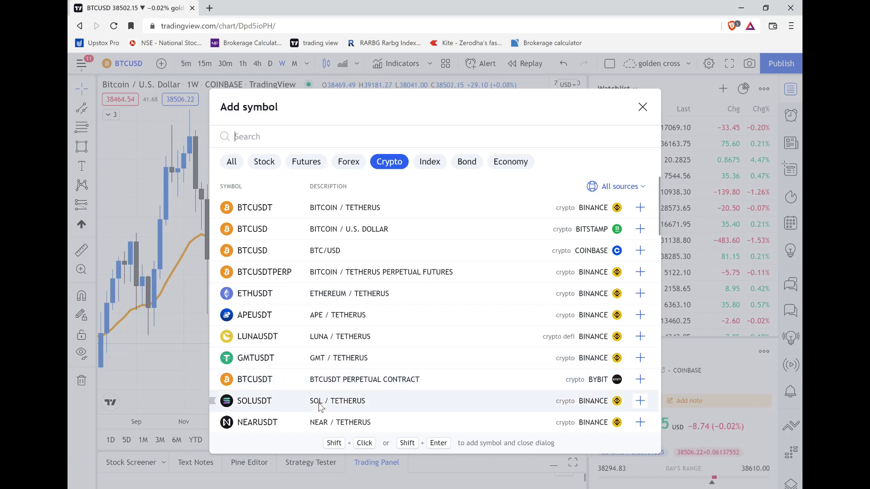
{"action": "left_click", "coordinate": [640, 401]}
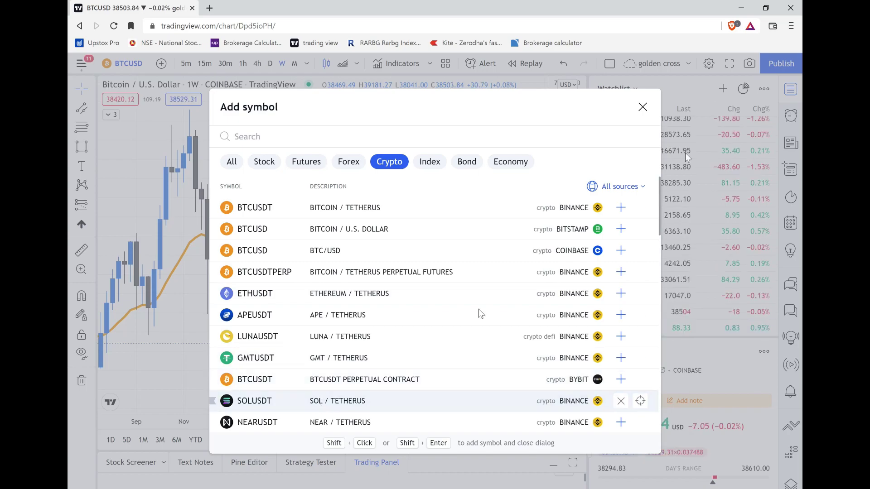
{"action": "left_click", "coordinate": [640, 113]}
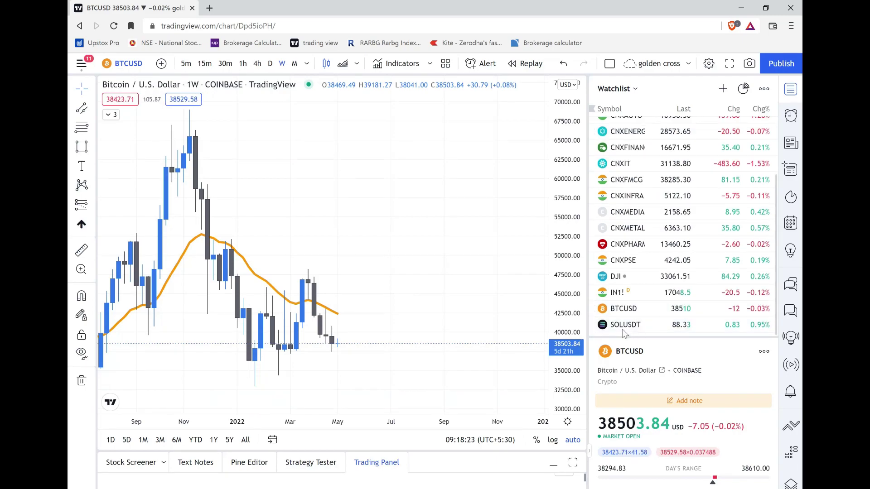
Step: Open the SOLUSDT chart from the watchlist, and hide the watchlist
{"action": "left_click", "coordinate": [649, 322]}
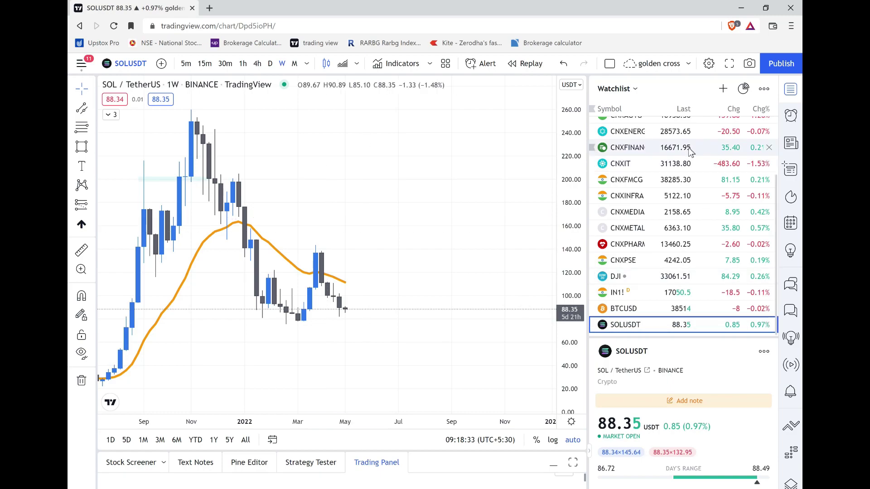
{"action": "left_click", "coordinate": [791, 91]}
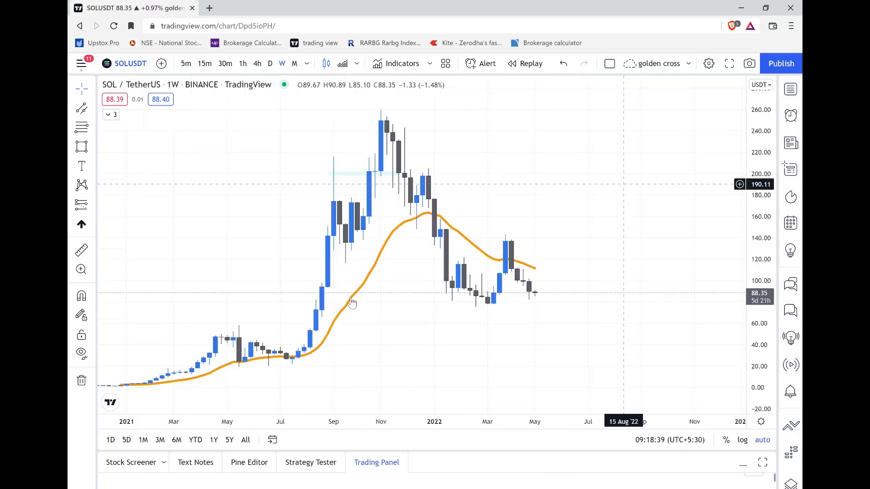